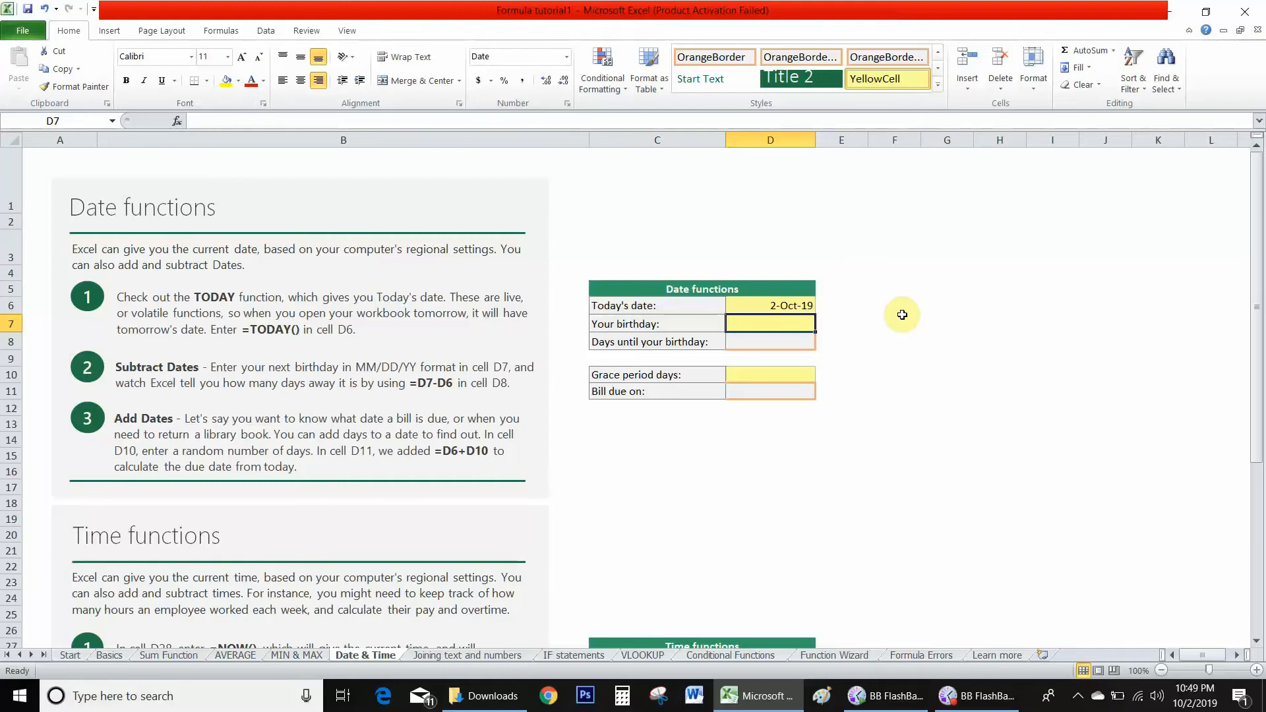
Enter the date of birth for Your birthday in cell D7.
key("Up")
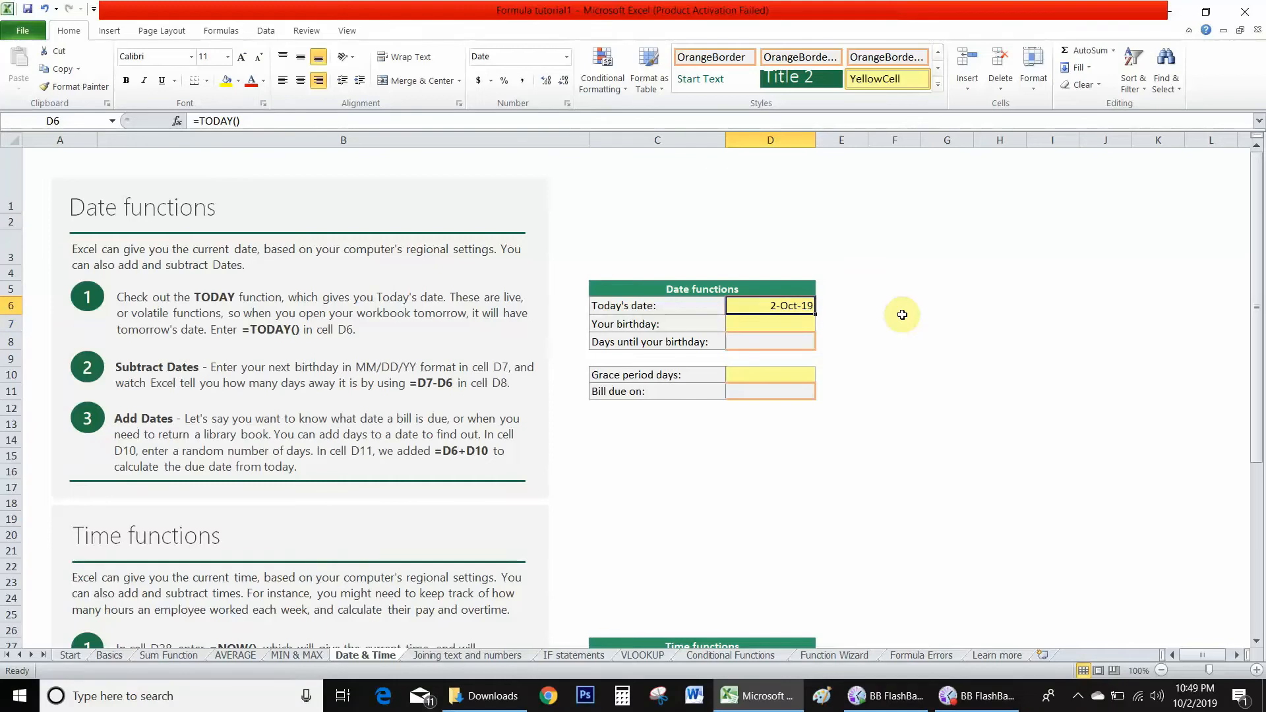
key("Down")
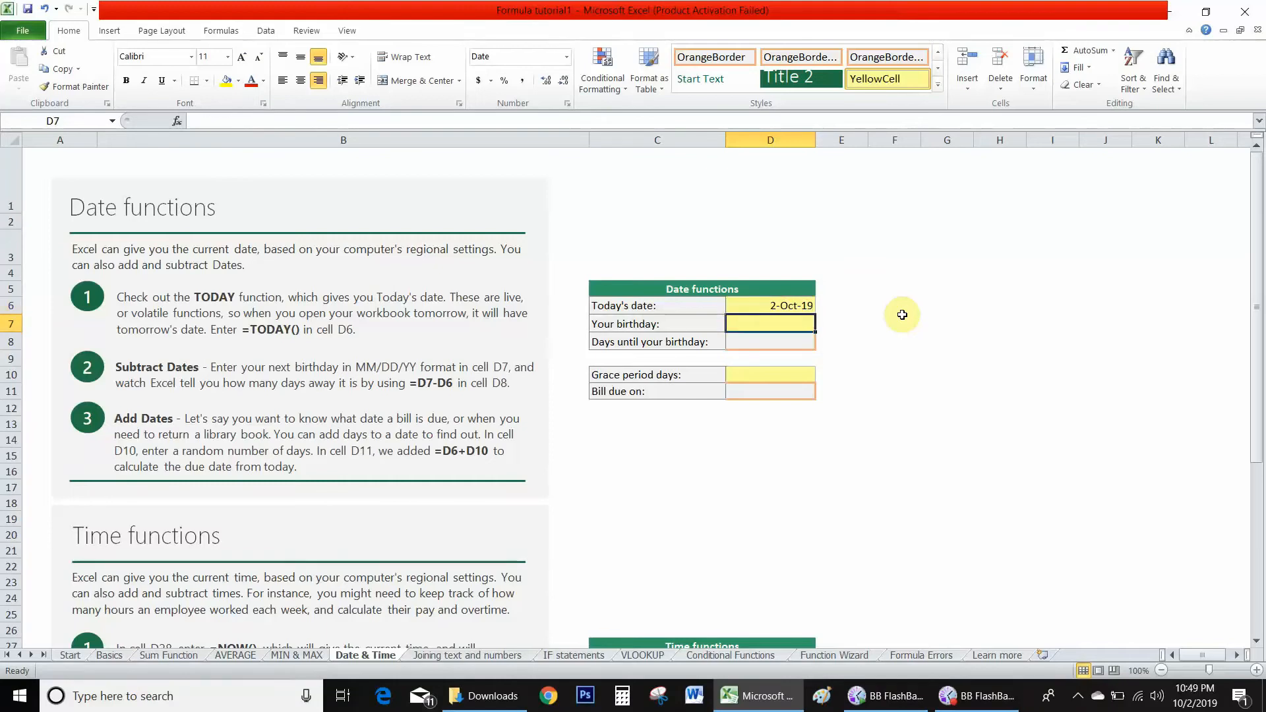
type("01j")
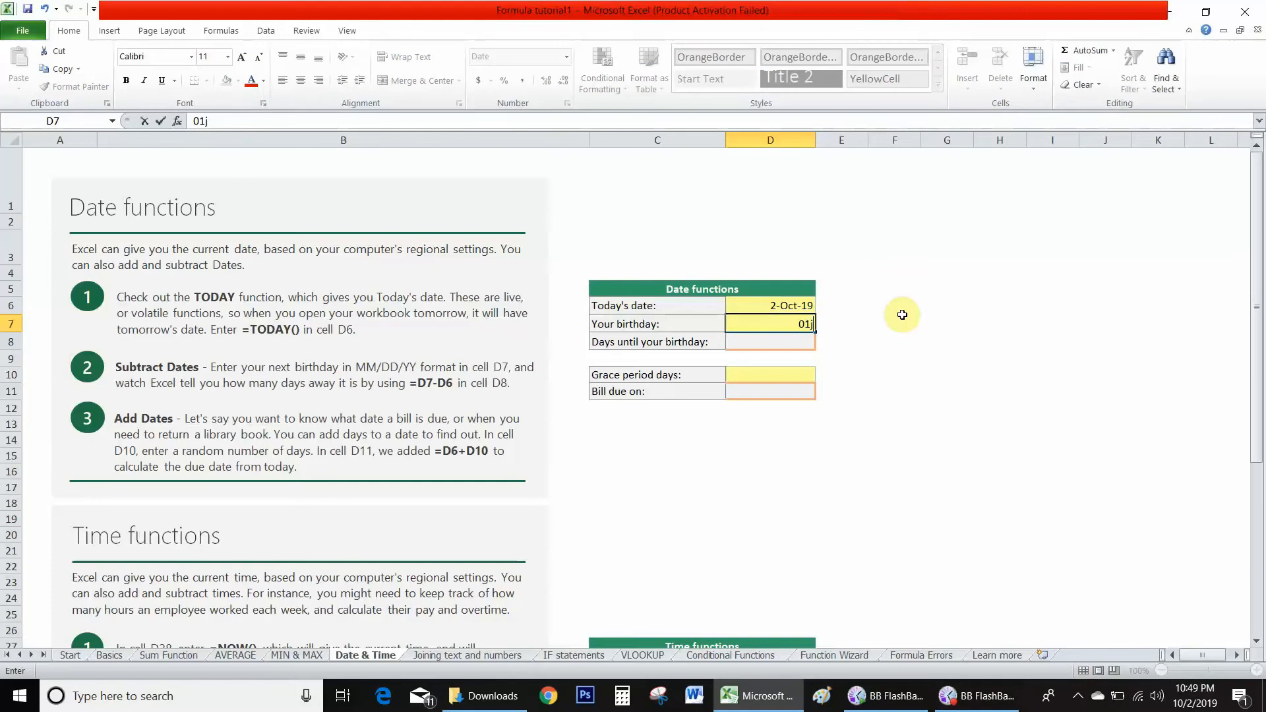
type("an2001")
key("Return")
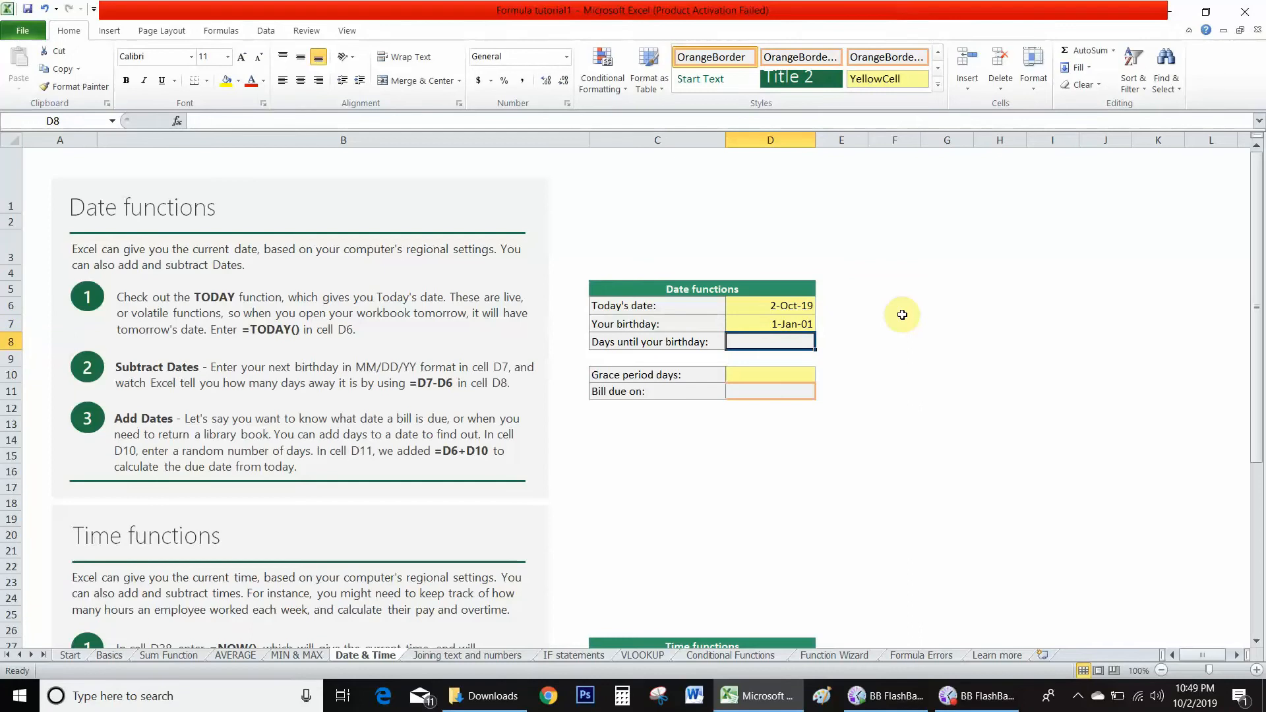
Calculate the days between today's date and the birthday in cell D8 with =D6-D7.
type("=D6")
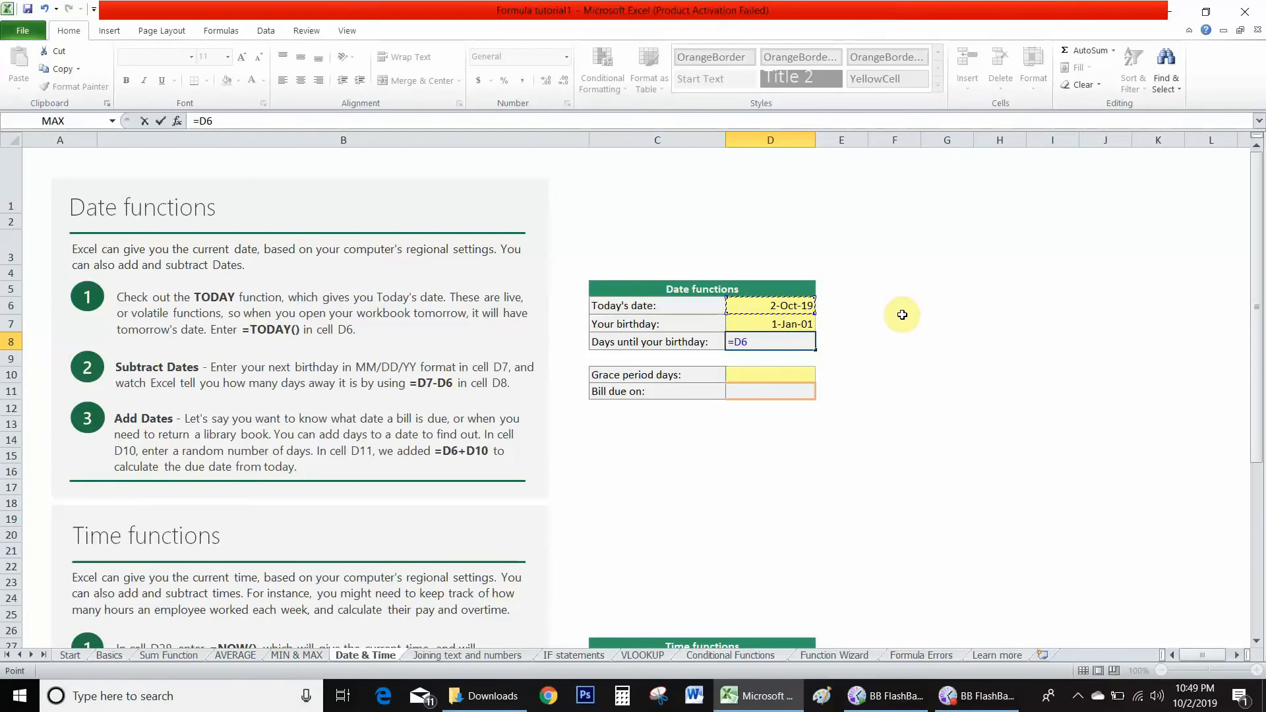
type("-D7")
key("Return")
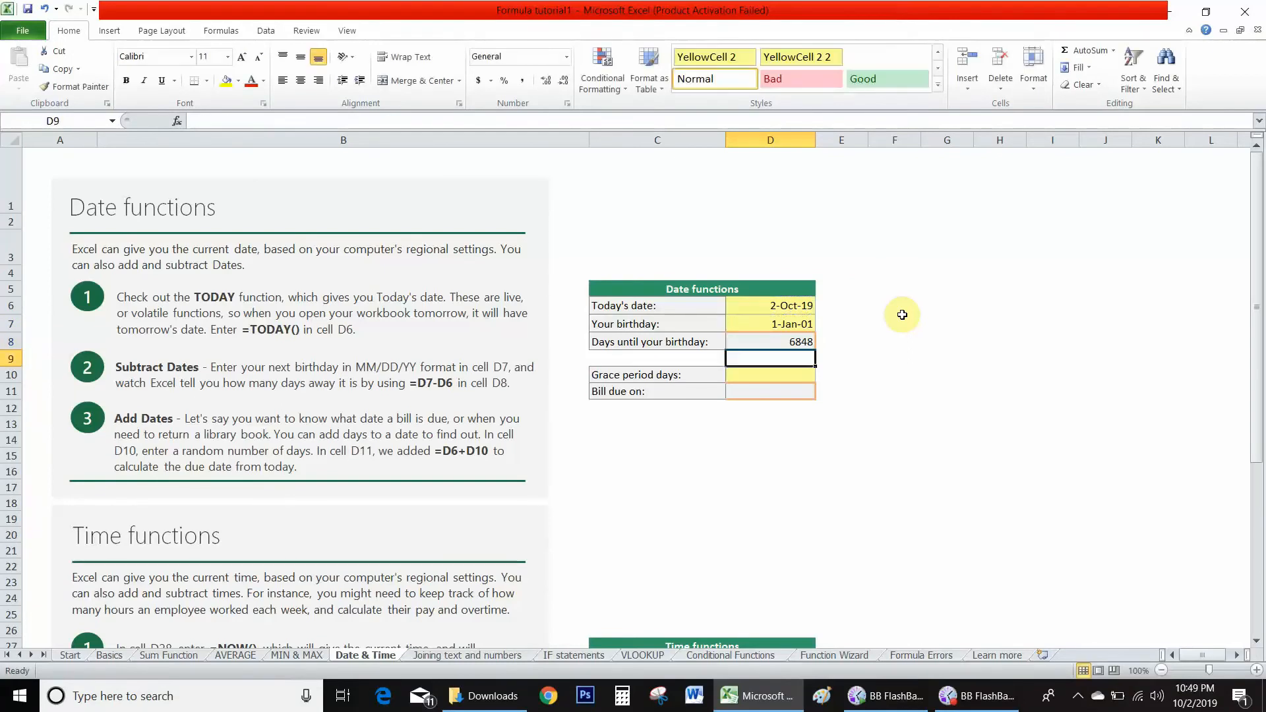
key("Up")
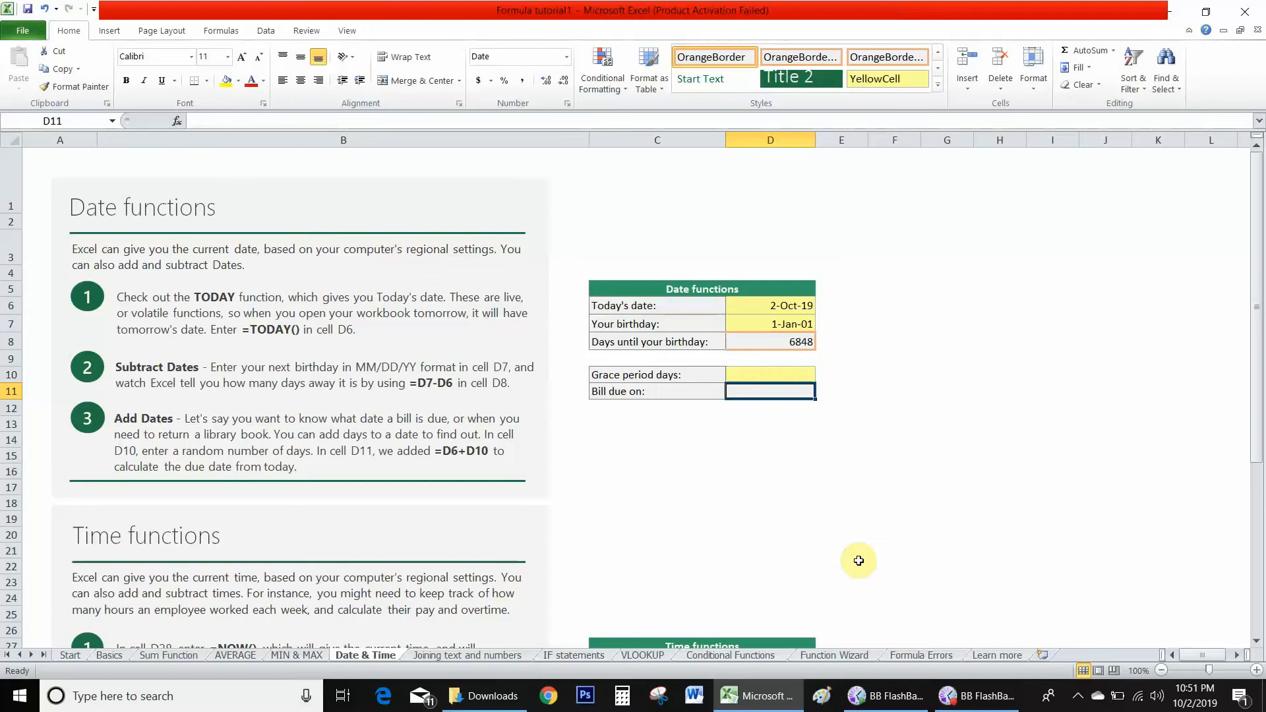
Enter 30 as the grace period days in D10 and calculate the bill due date in D11 with =D6+D10.
key("Up")
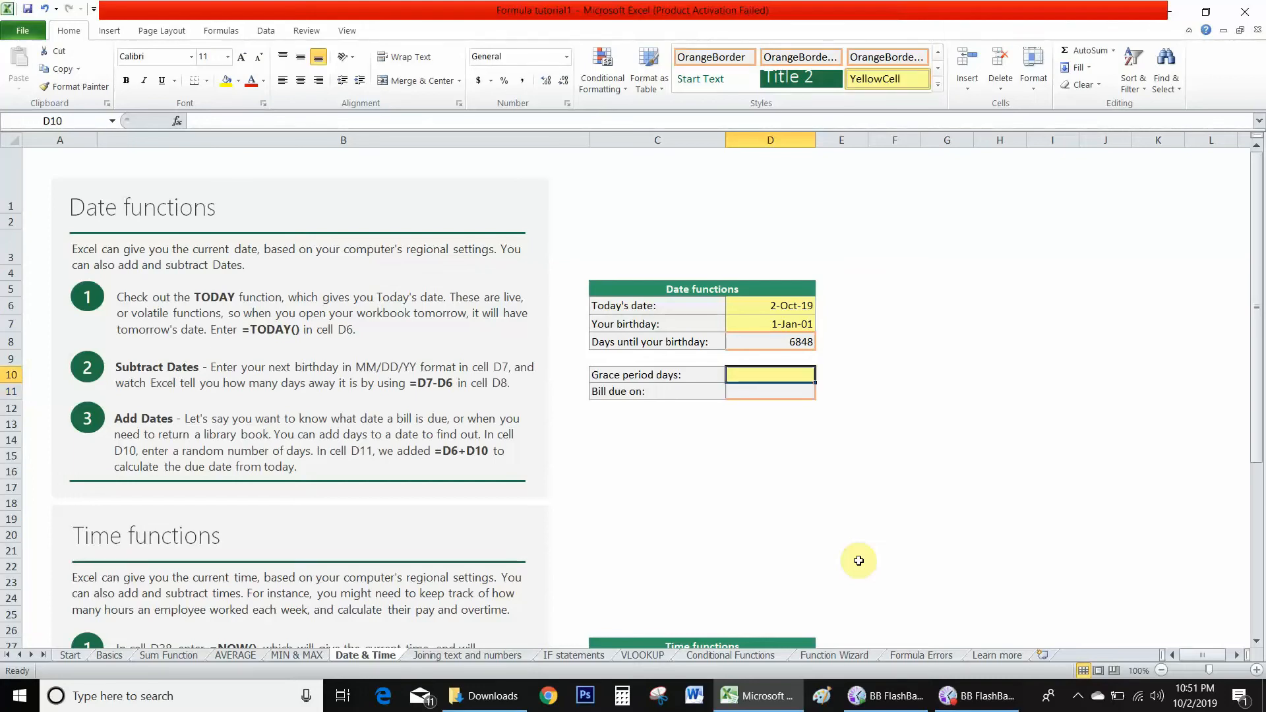
left_click(795, 305)
left_click(778, 369)
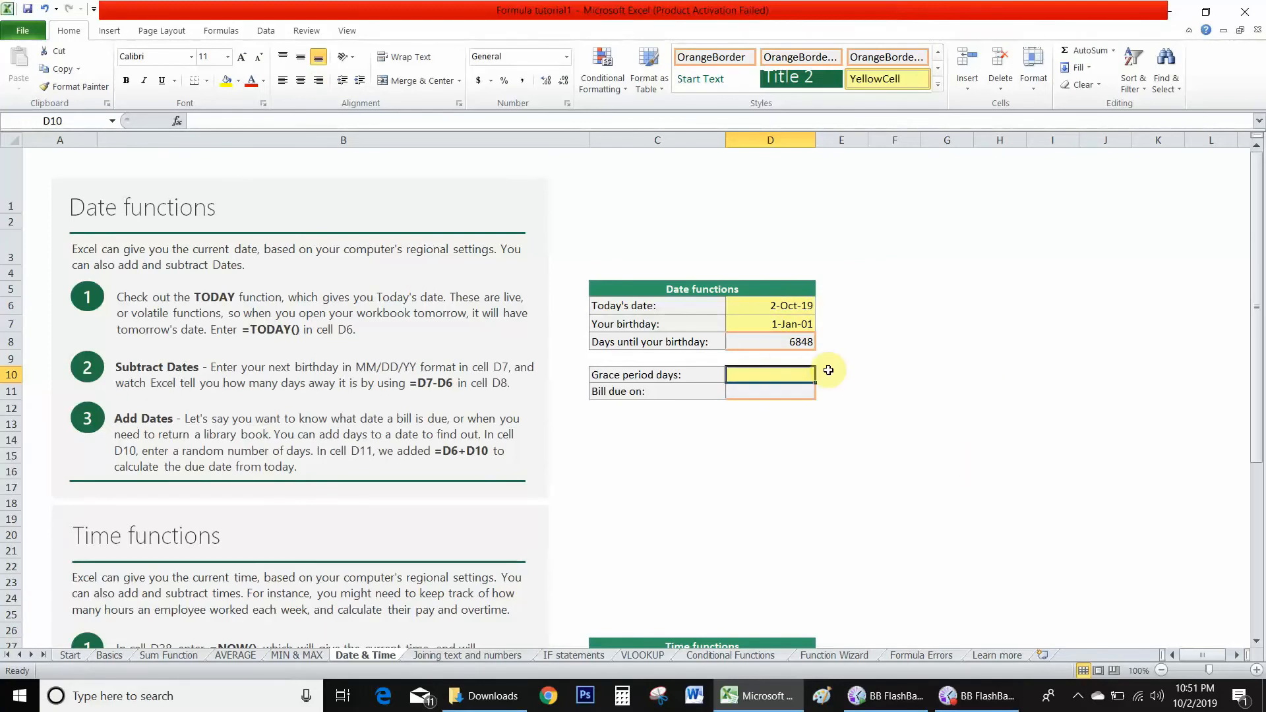
type("30")
key("Return")
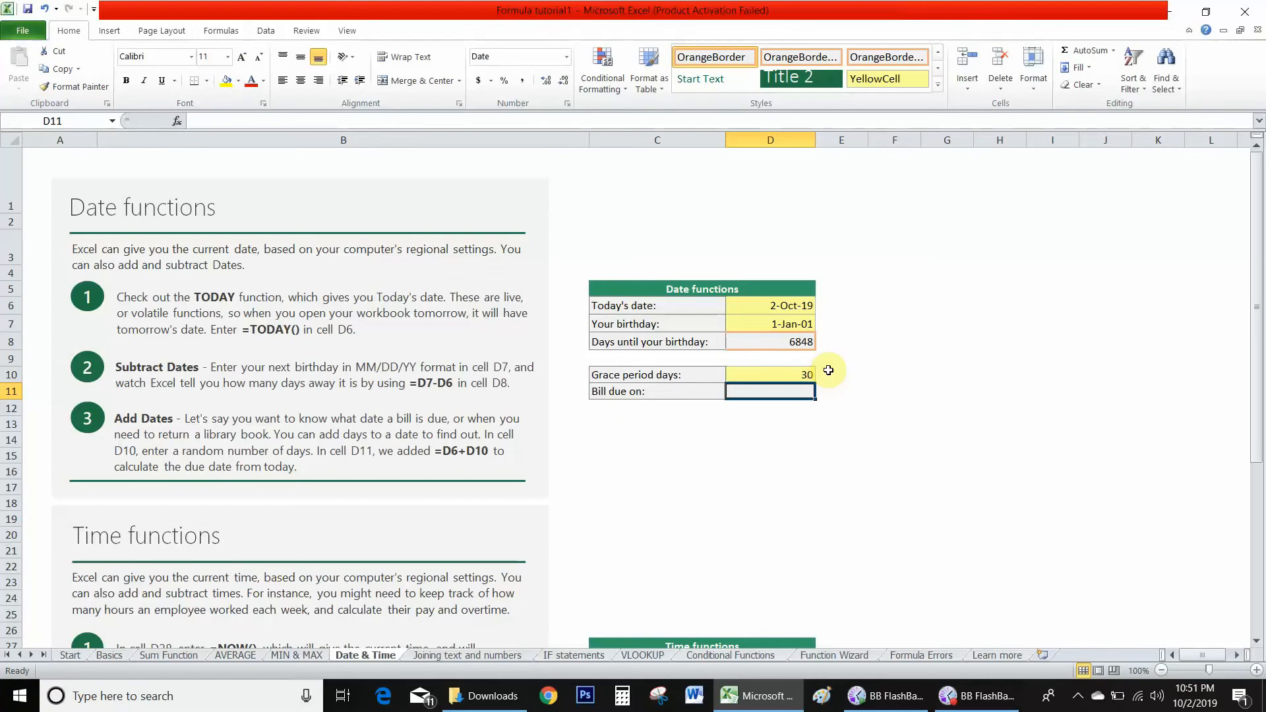
type("=D6+D10")
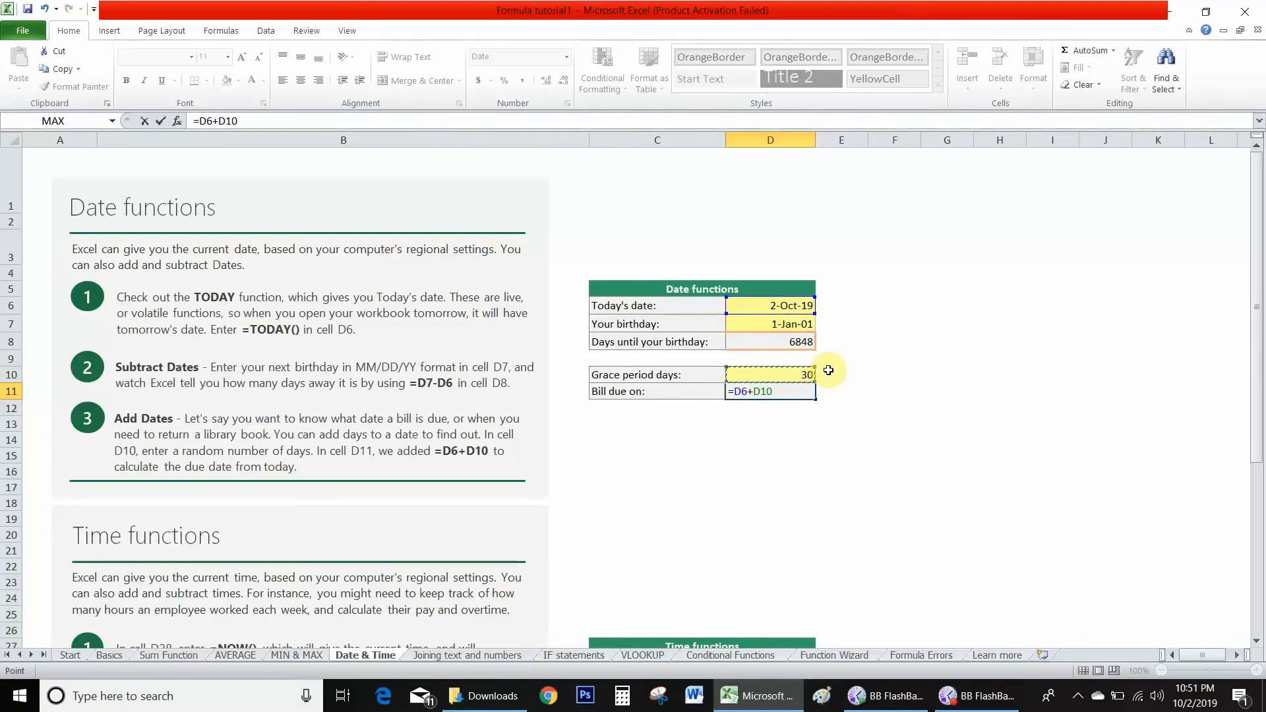
key("ctrl+Return")
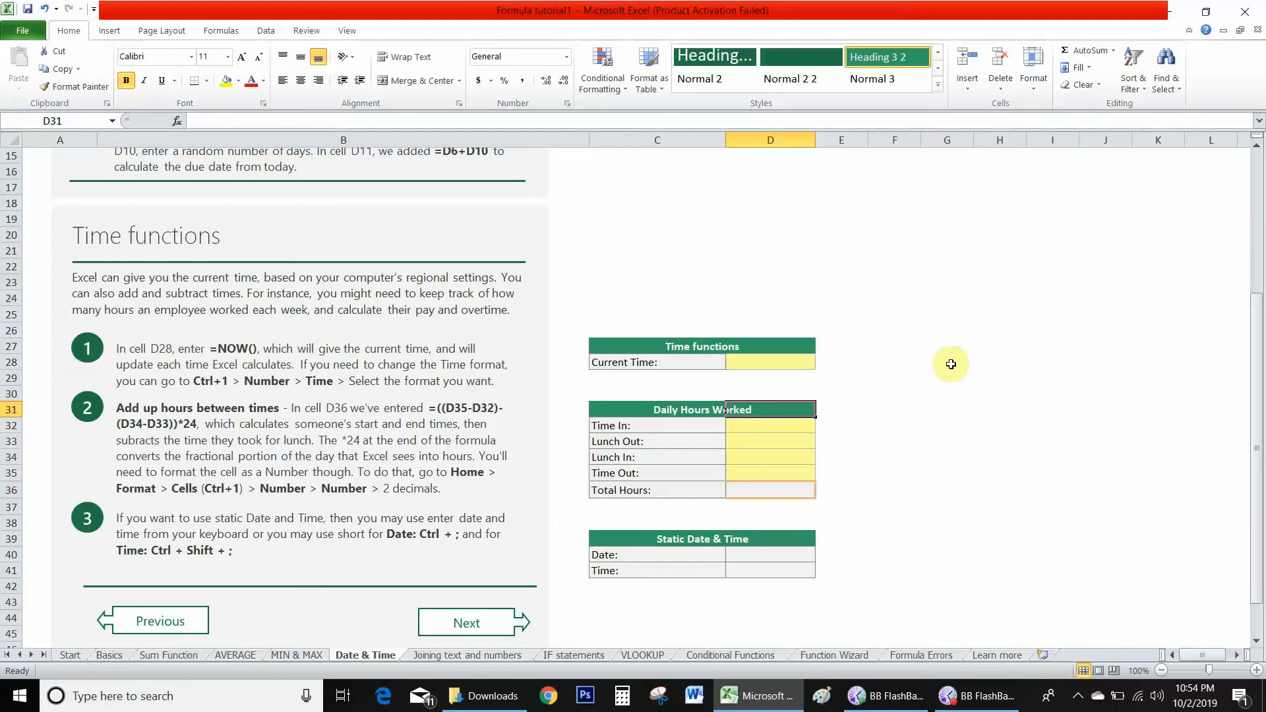
Insert the current time in cell D28 with =NOW().
left_click(805, 361)
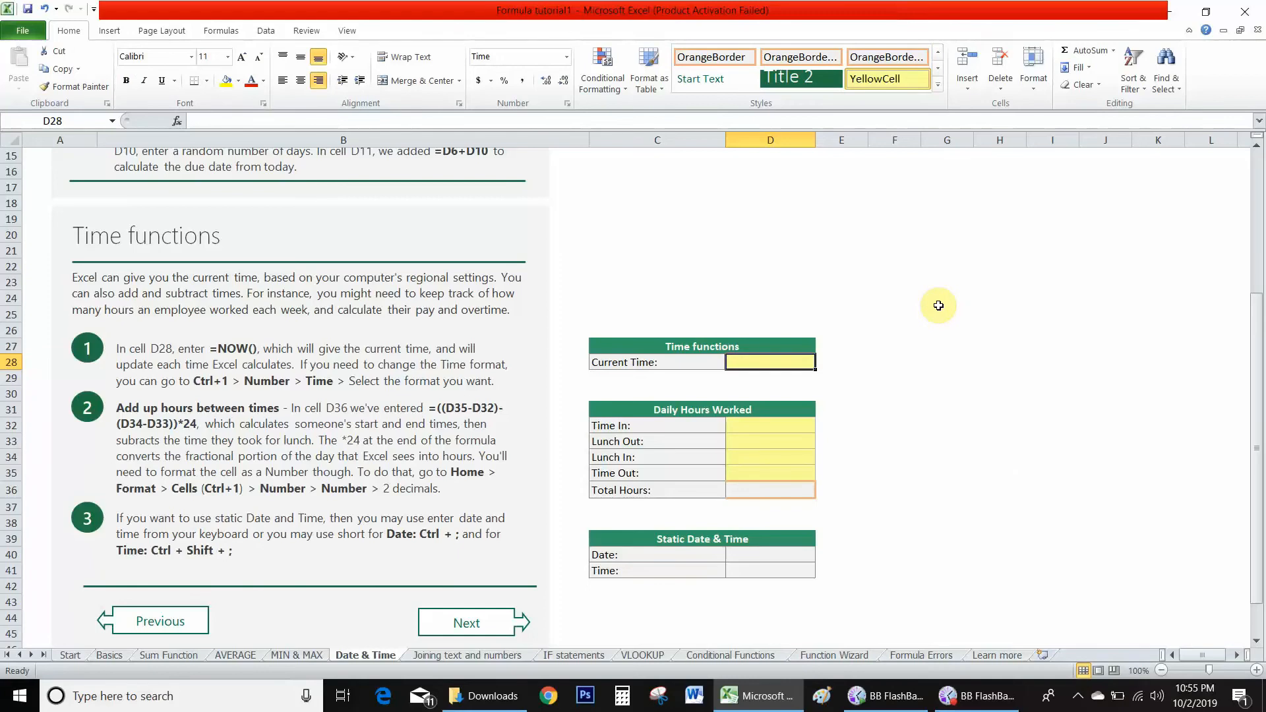
type("=NOW()")
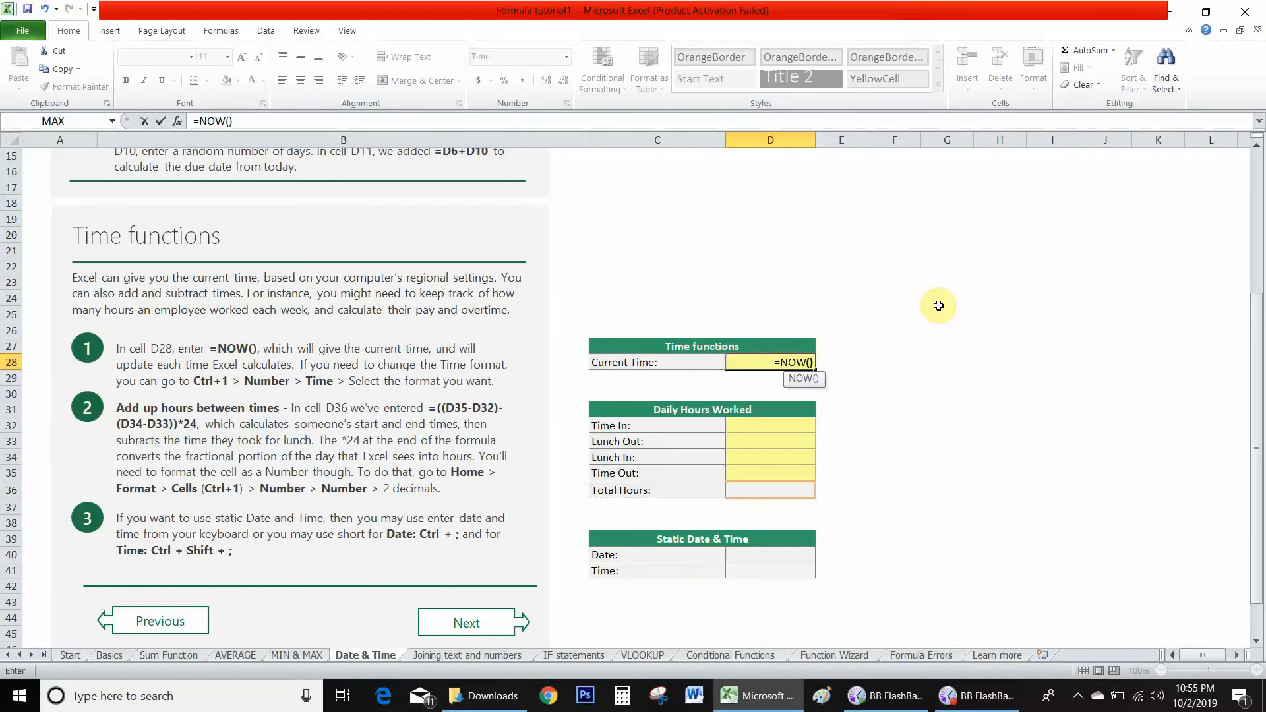
key("Return")
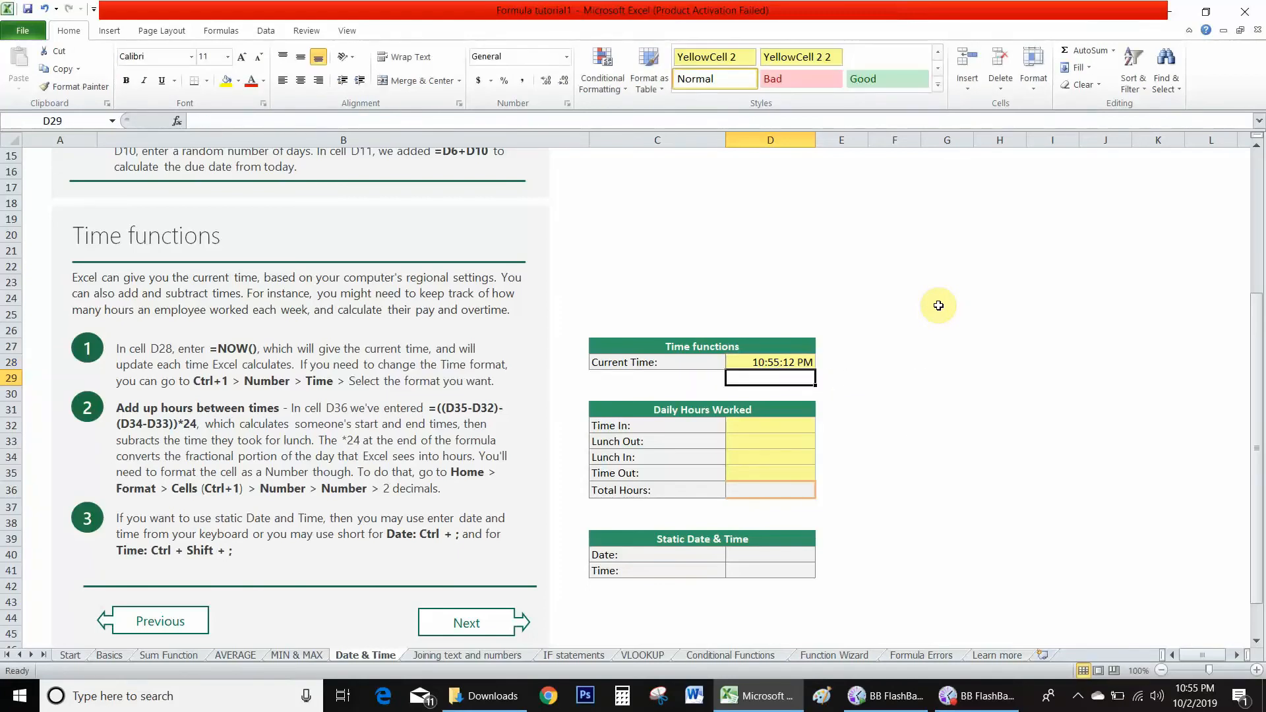
left_click(798, 361)
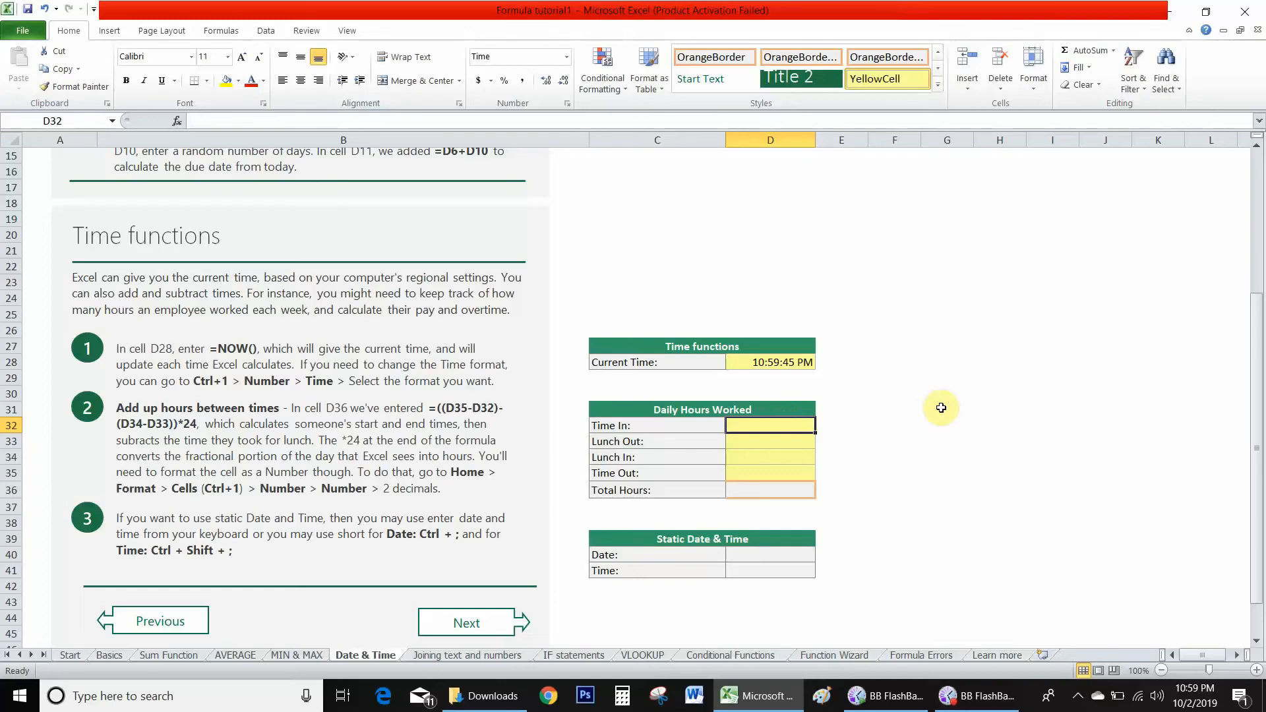
Fill in Daily Hours Worked with Time In 8:00 AM, Lunch Out 12:00 PM, Lunch In 1:00 PM and Time Out 5:00 PM.
type("8:00 AM")
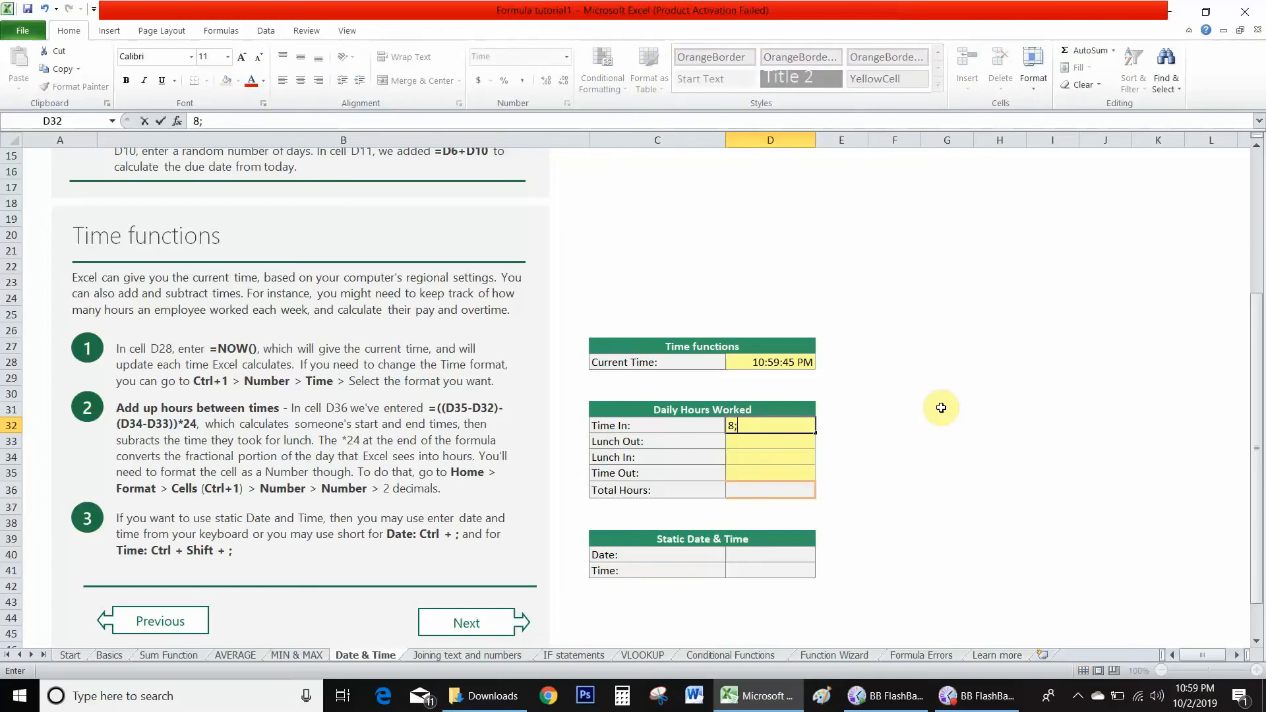
key("Return")
type("12")
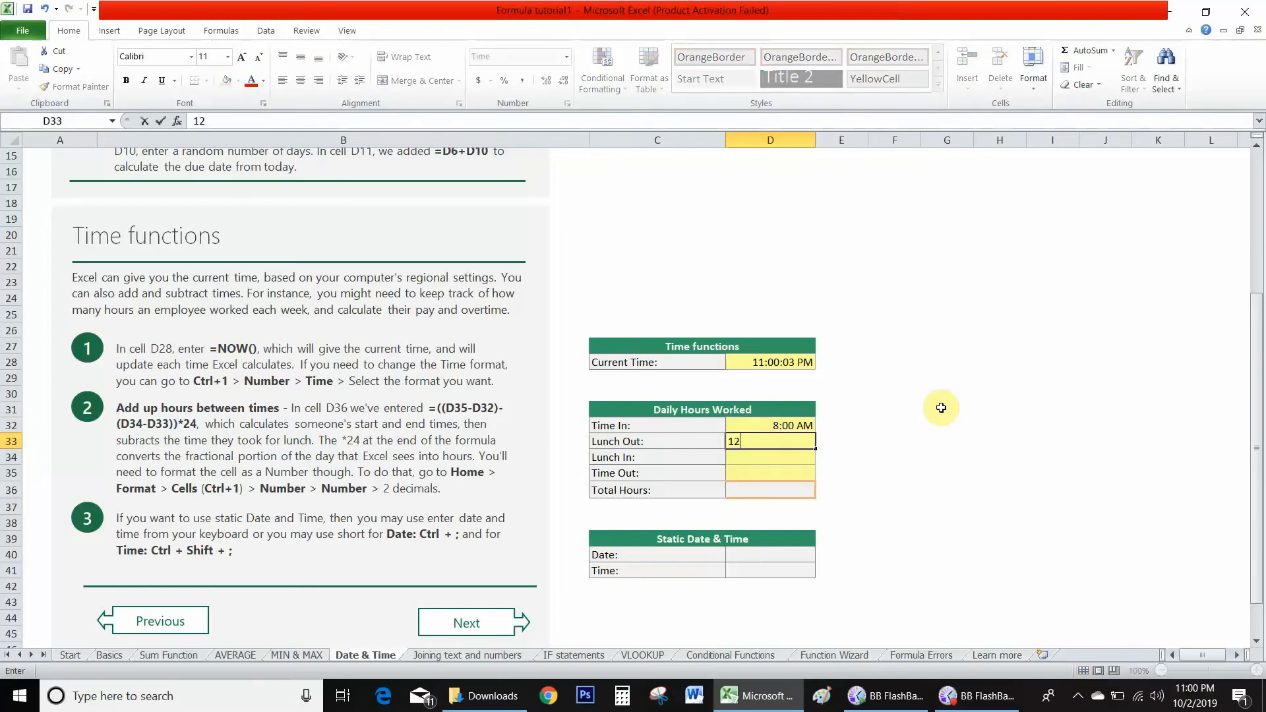
type(":00 PM")
key("Return")
type("1")
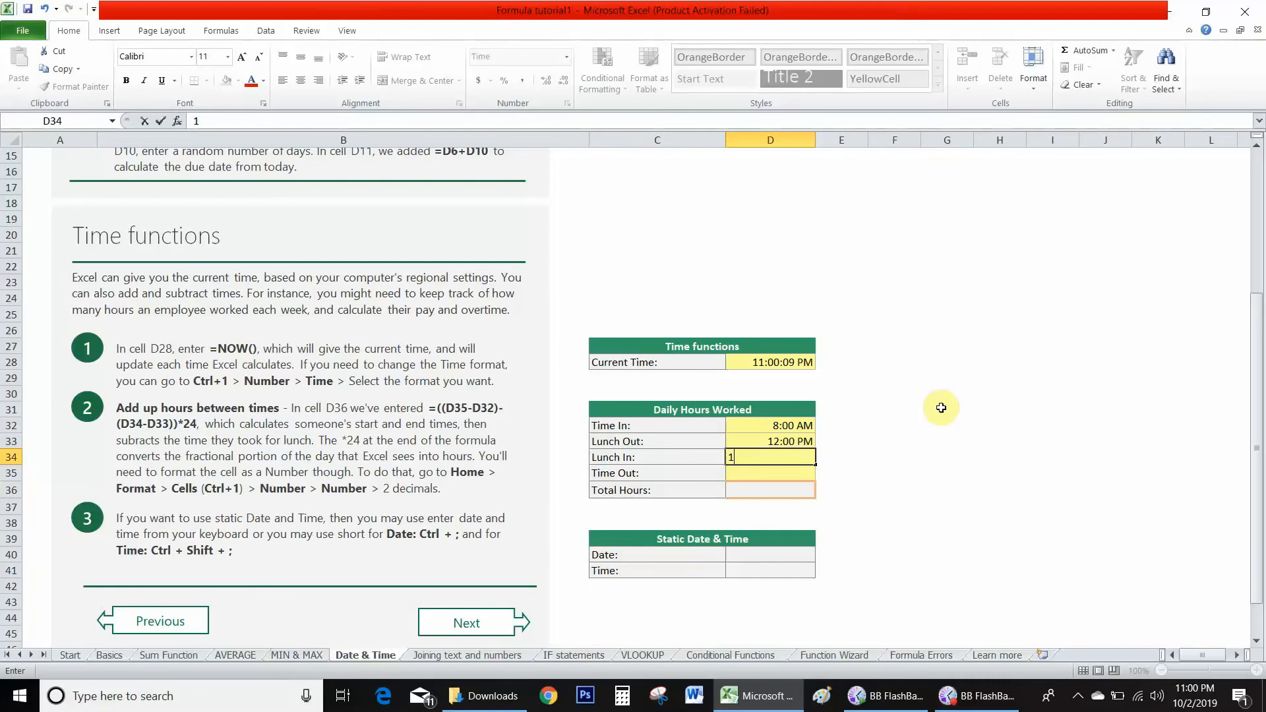
type(":00 PM")
key("Return")
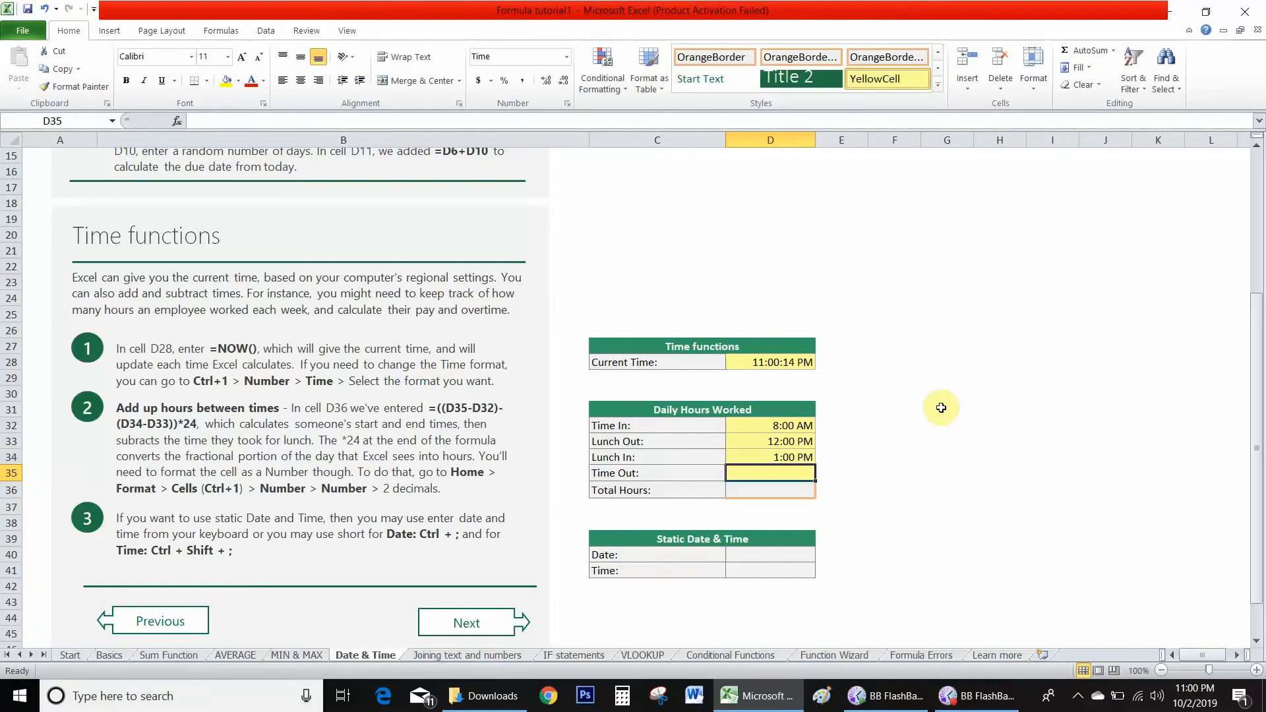
type("5:00 PM")
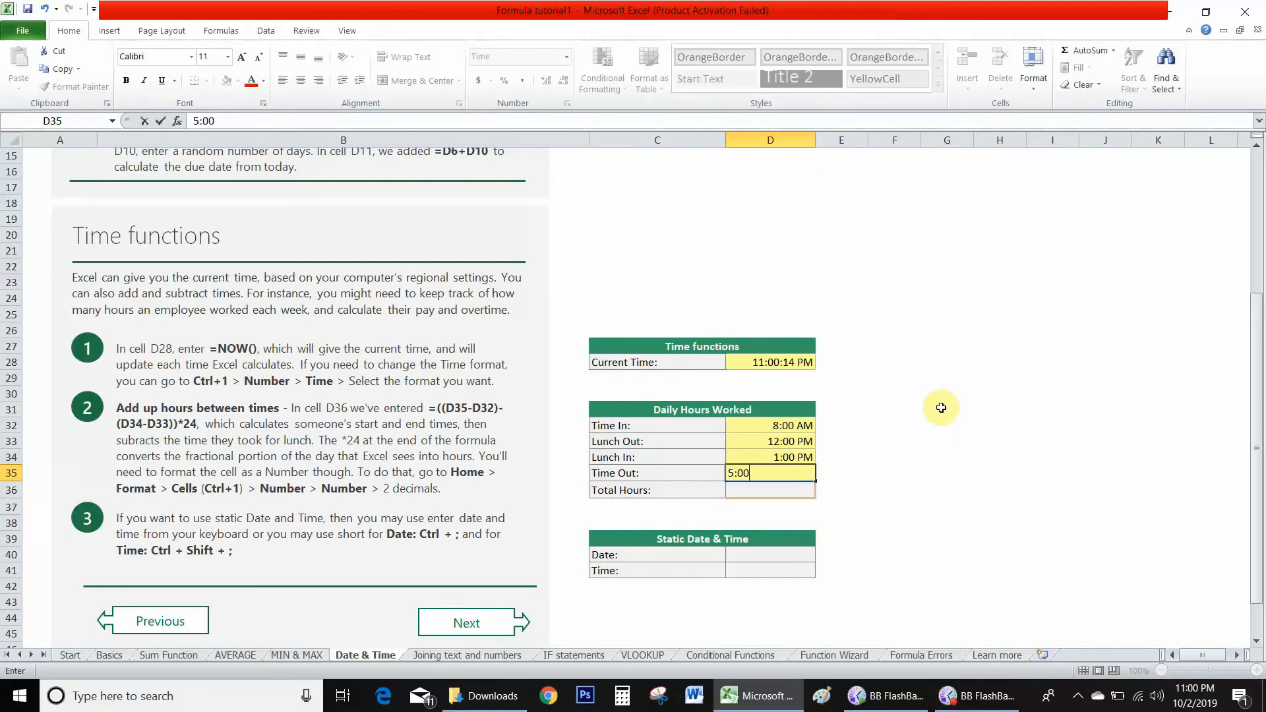
key("Return")
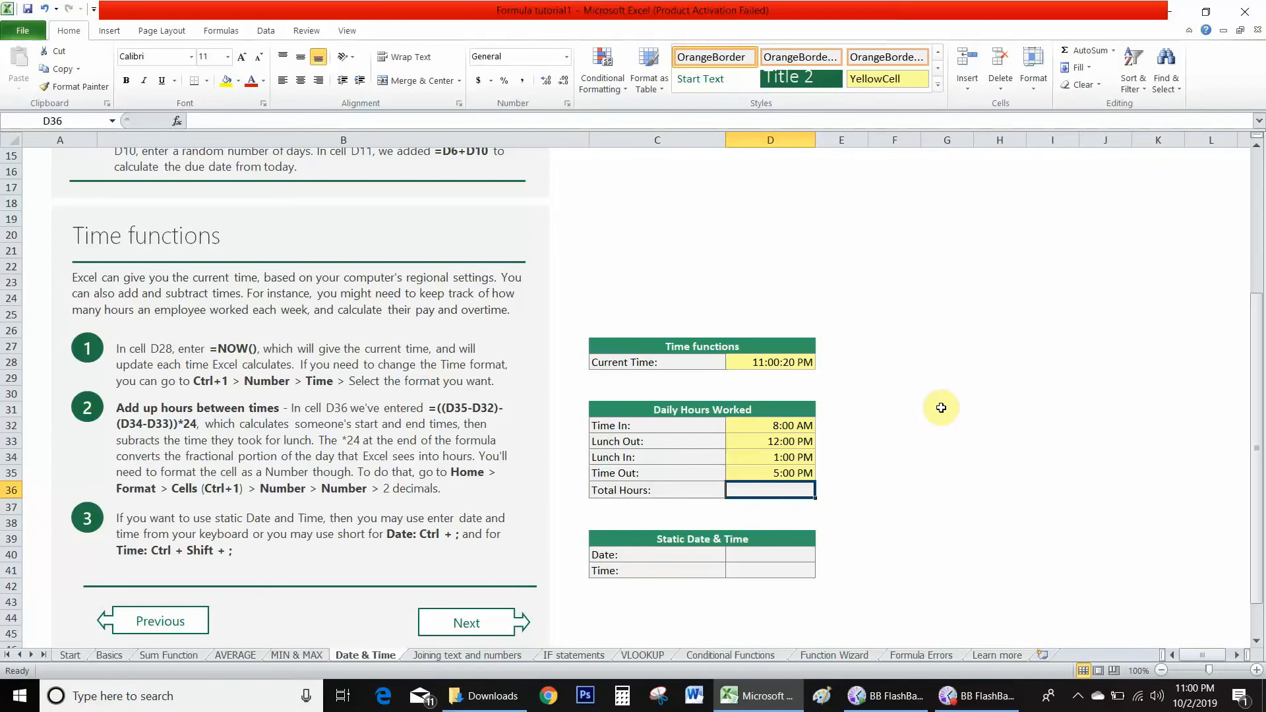
Calculate the total hours worked in cell D36 with =((D33-D32)+(D35-D34))*24.
type("=((")
left_click(797, 441)
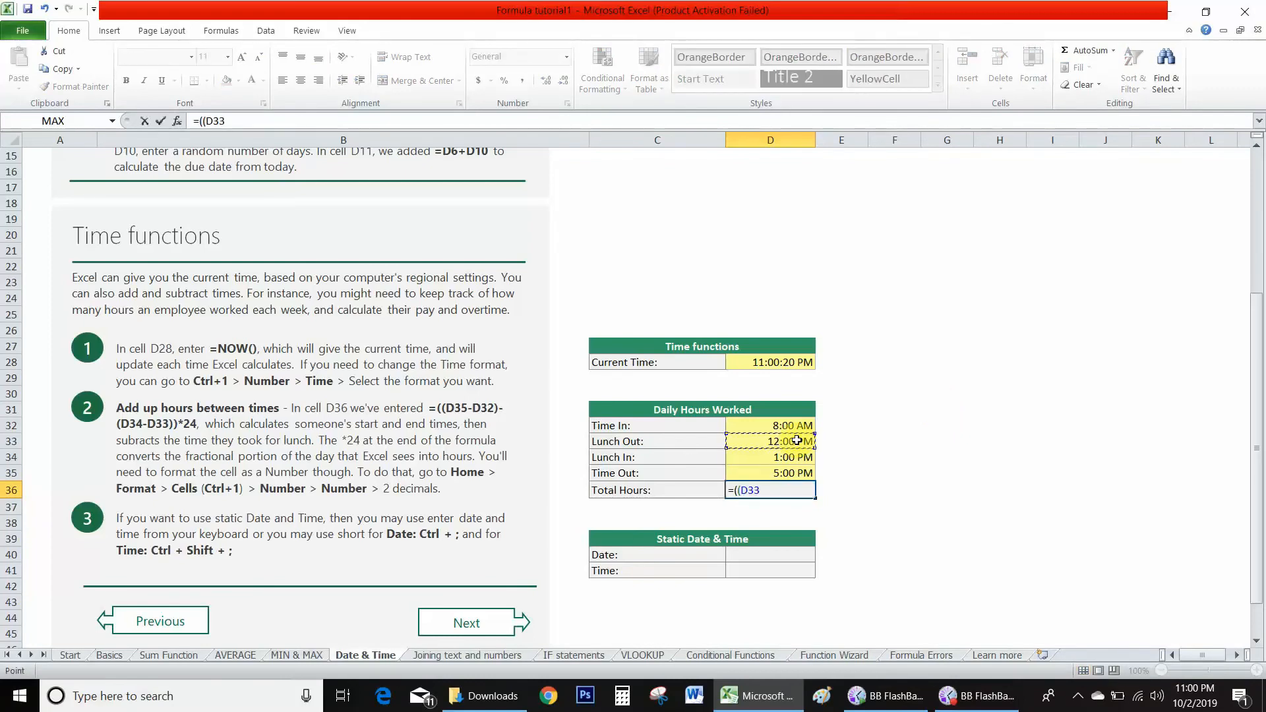
type("-")
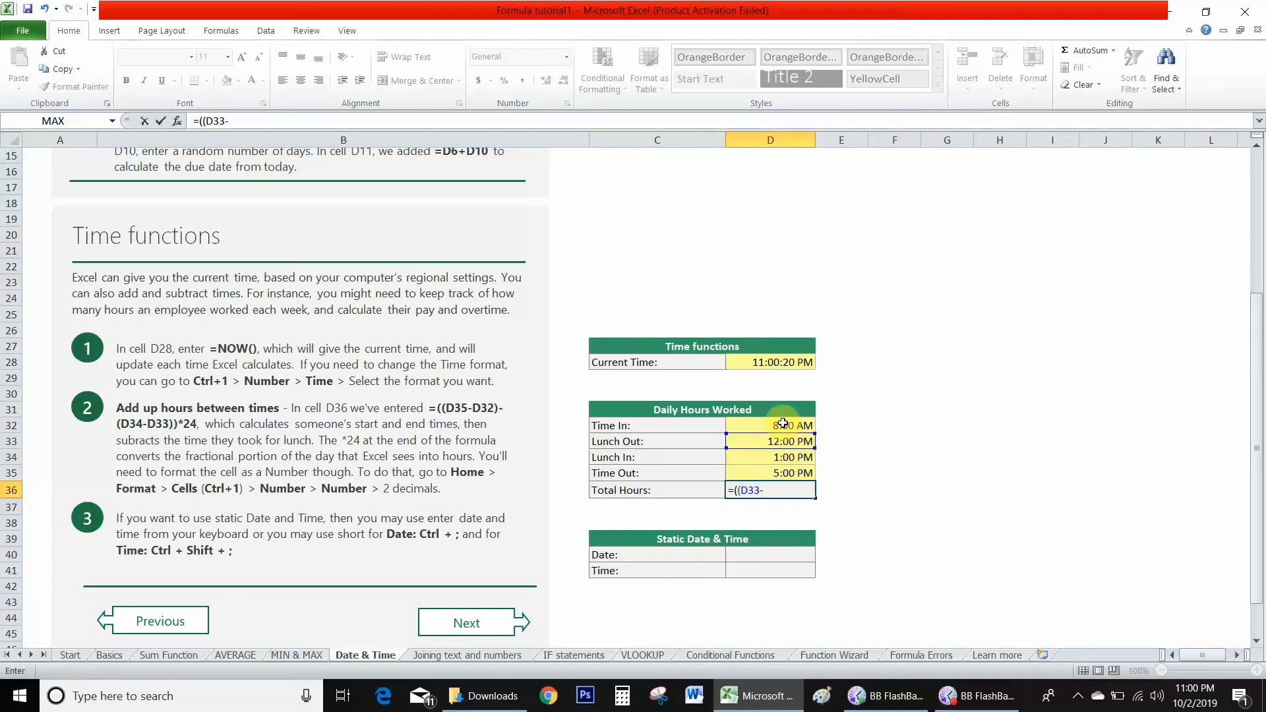
left_click(788, 426)
type(")+")
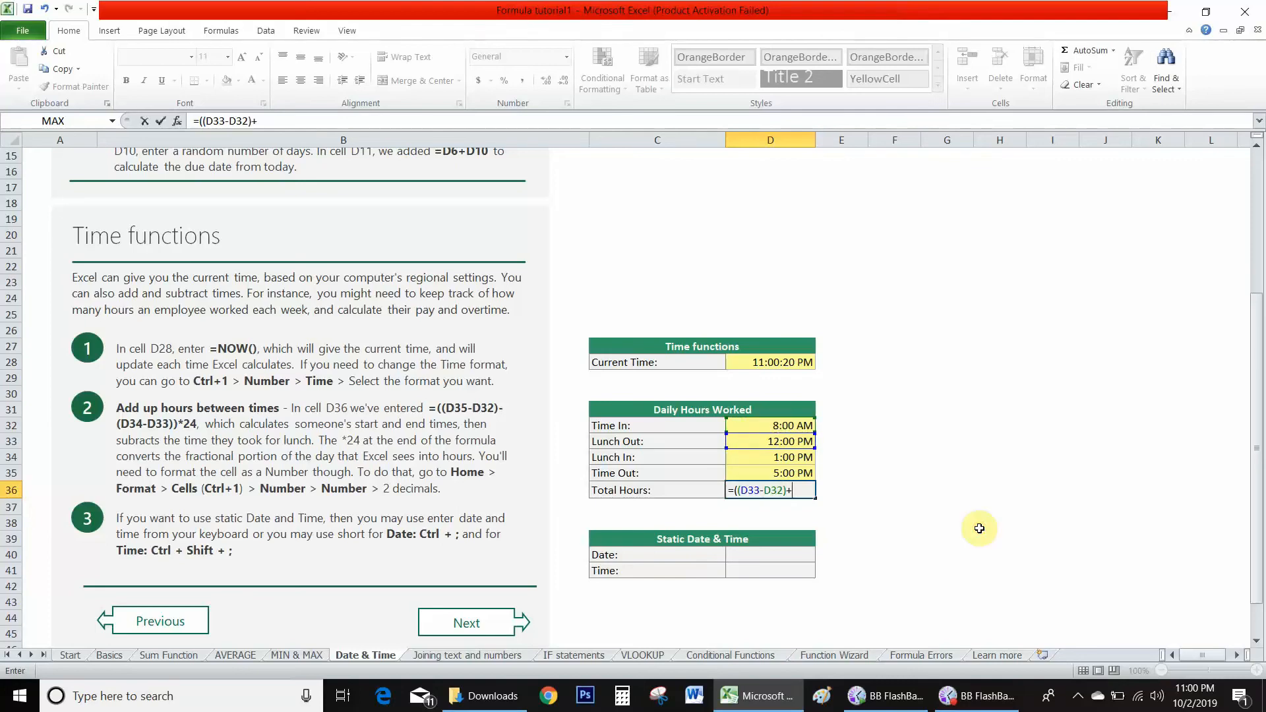
type("(")
left_click(777, 473)
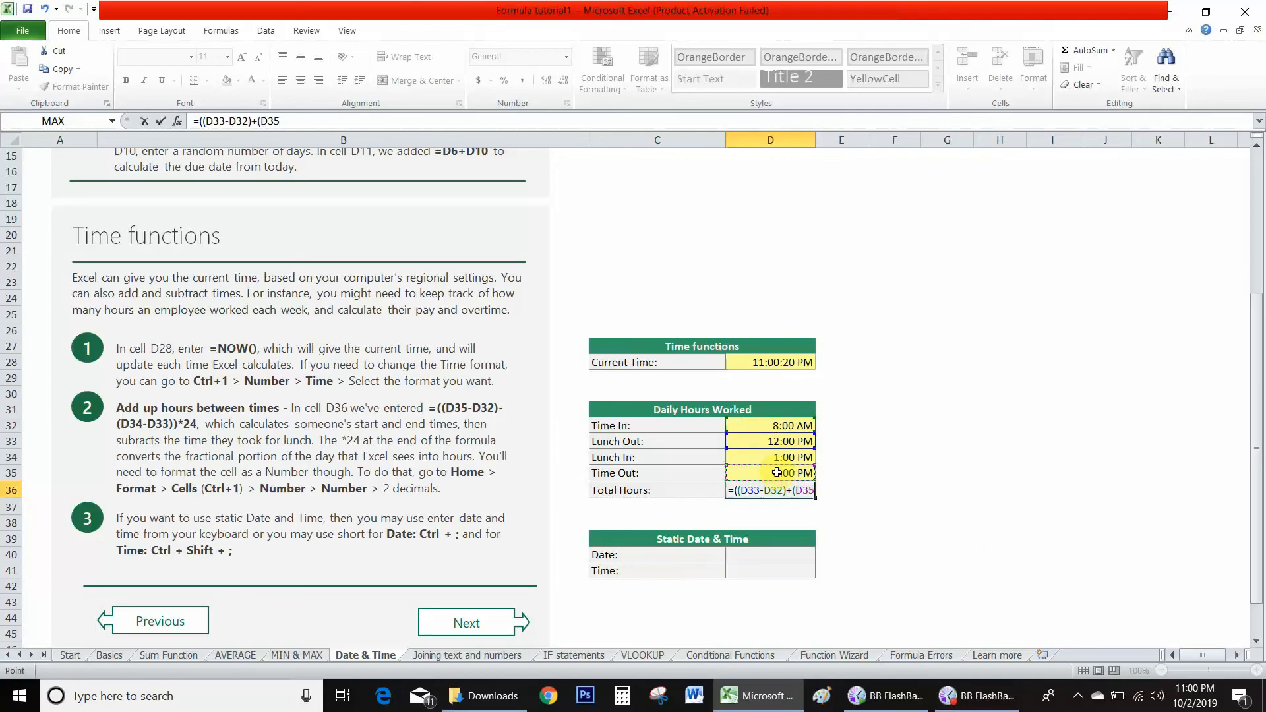
type("-")
left_click(789, 456)
type(")")
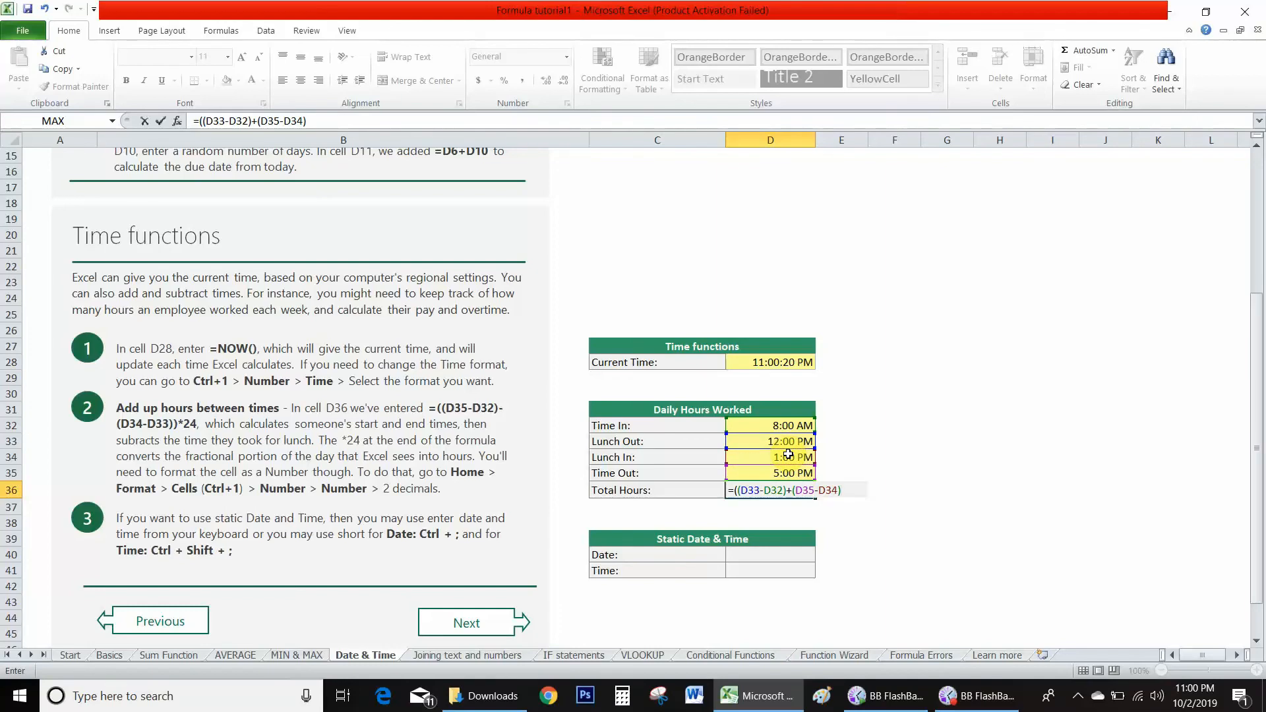
type(")*24")
key("Return")
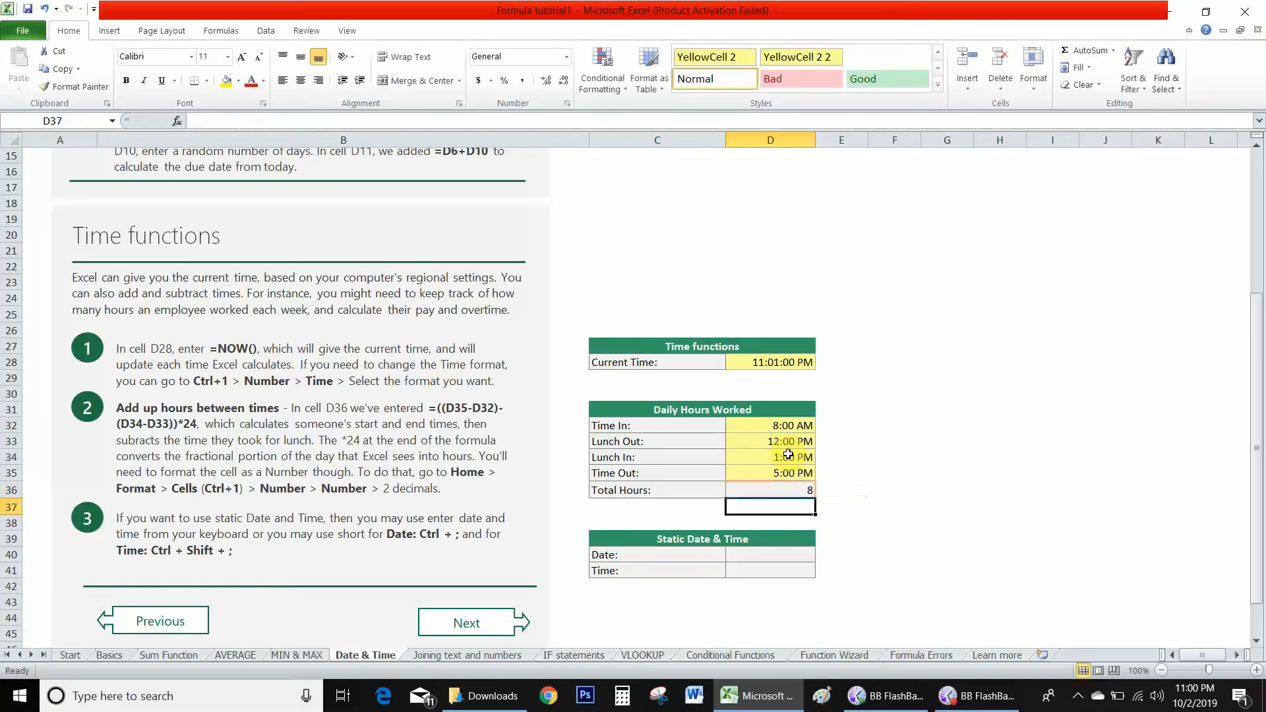
left_click(795, 491)
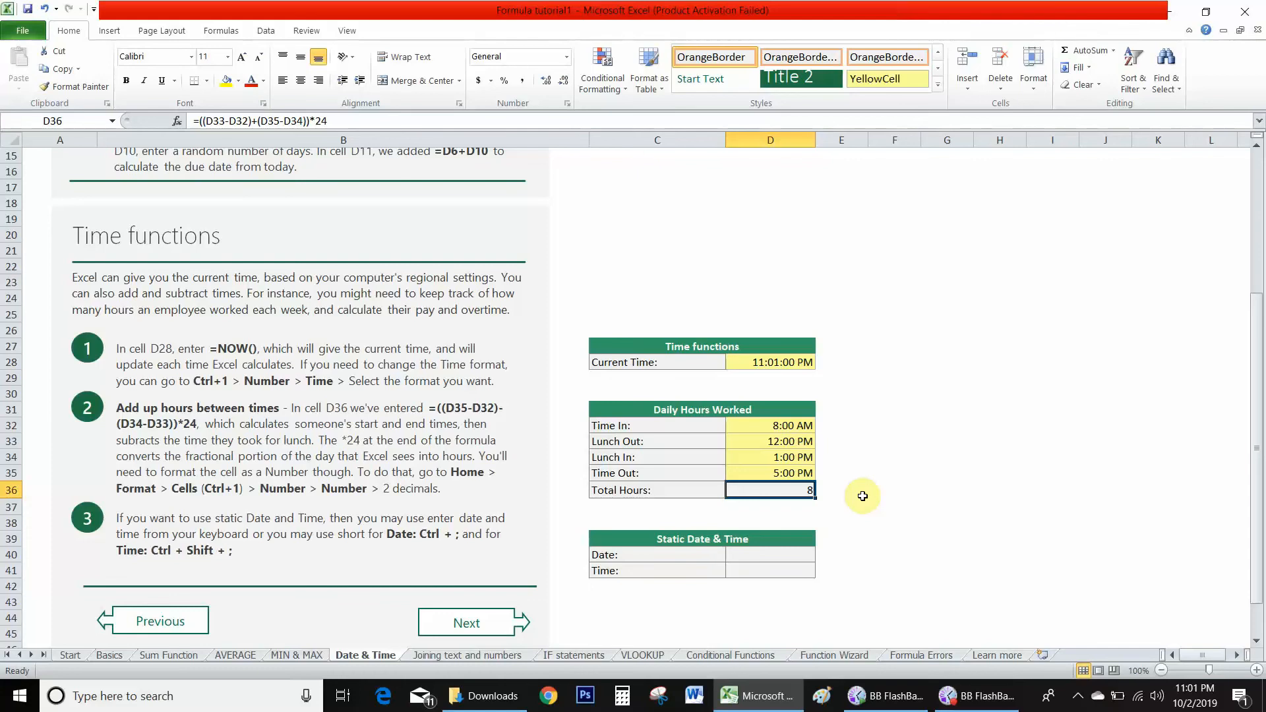
Enter the static date 25Jan2020 in cell D40.
left_click(800, 554)
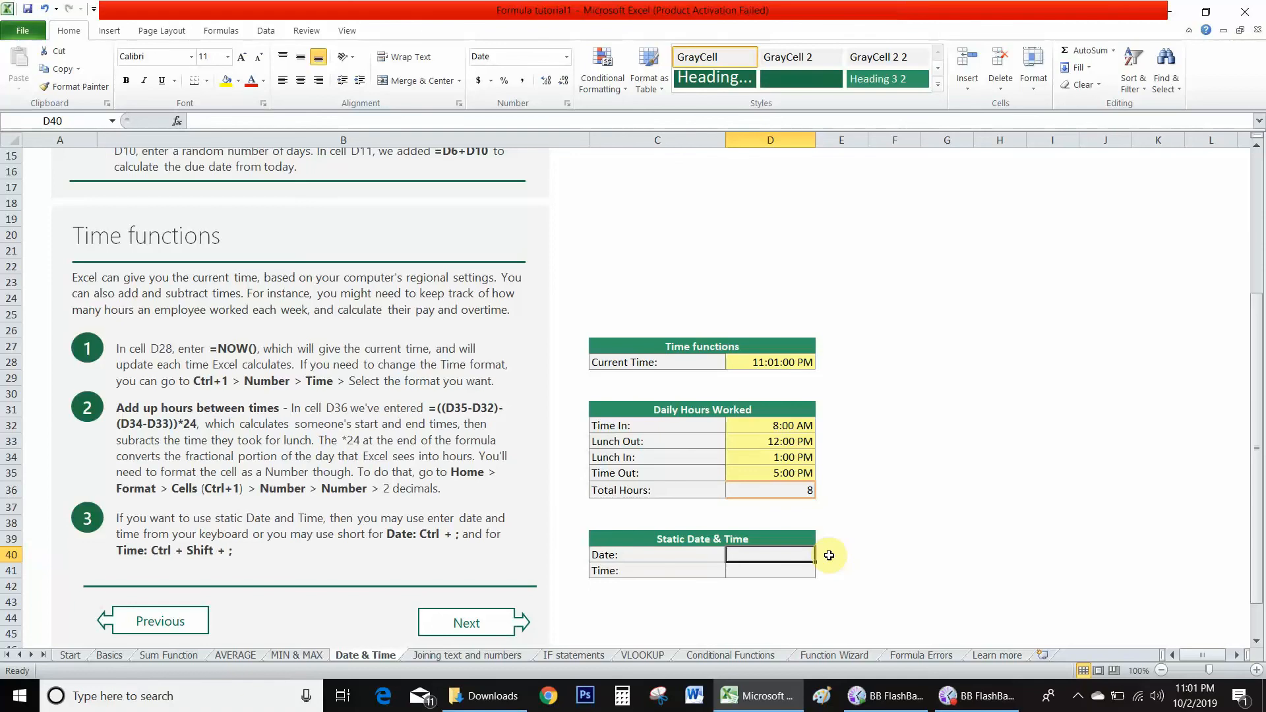
type("25")
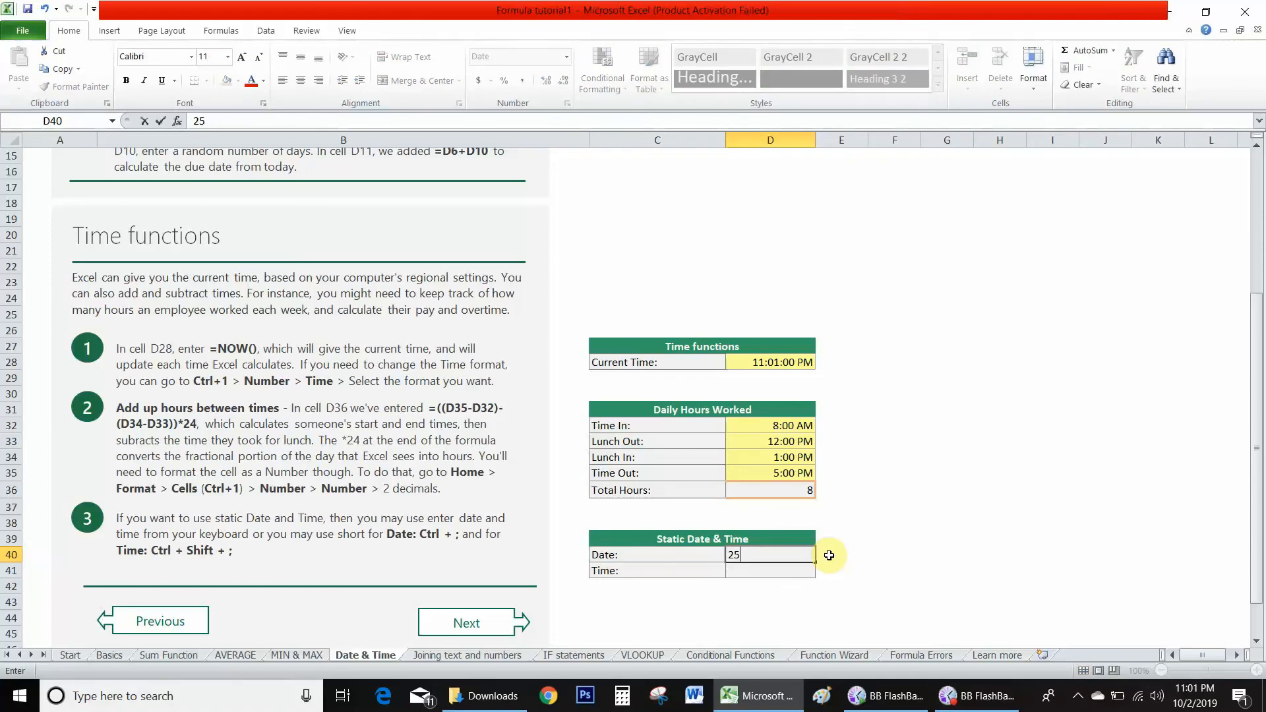
type("Jan2020")
key("Return")
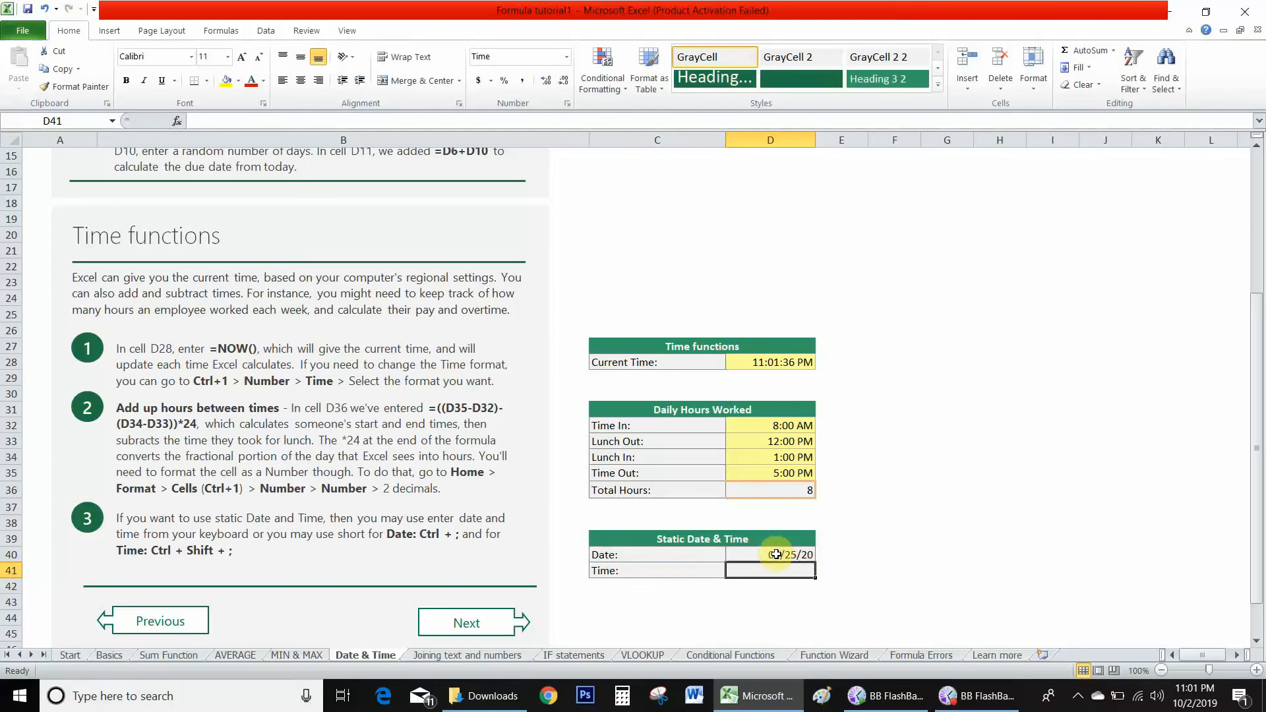
Format the static date in cell D40 with the 14-Mar-01 date type.
left_click(777, 554)
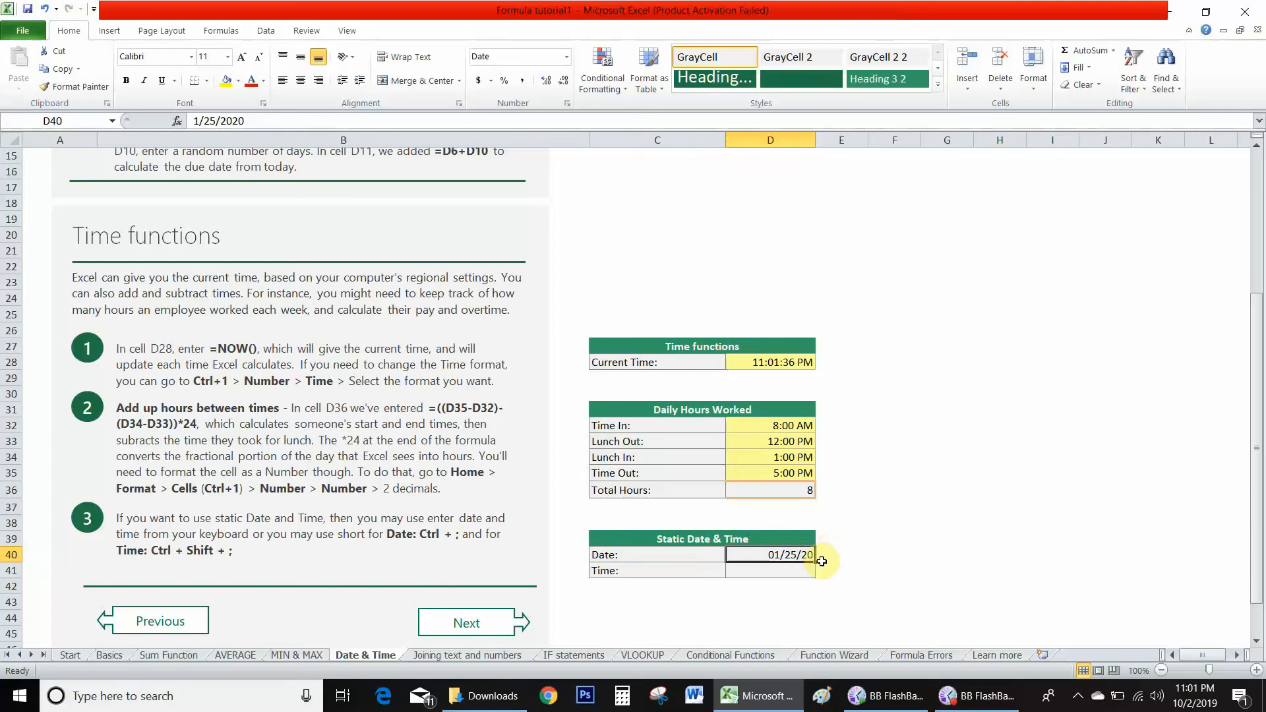
key("ctrl+1")
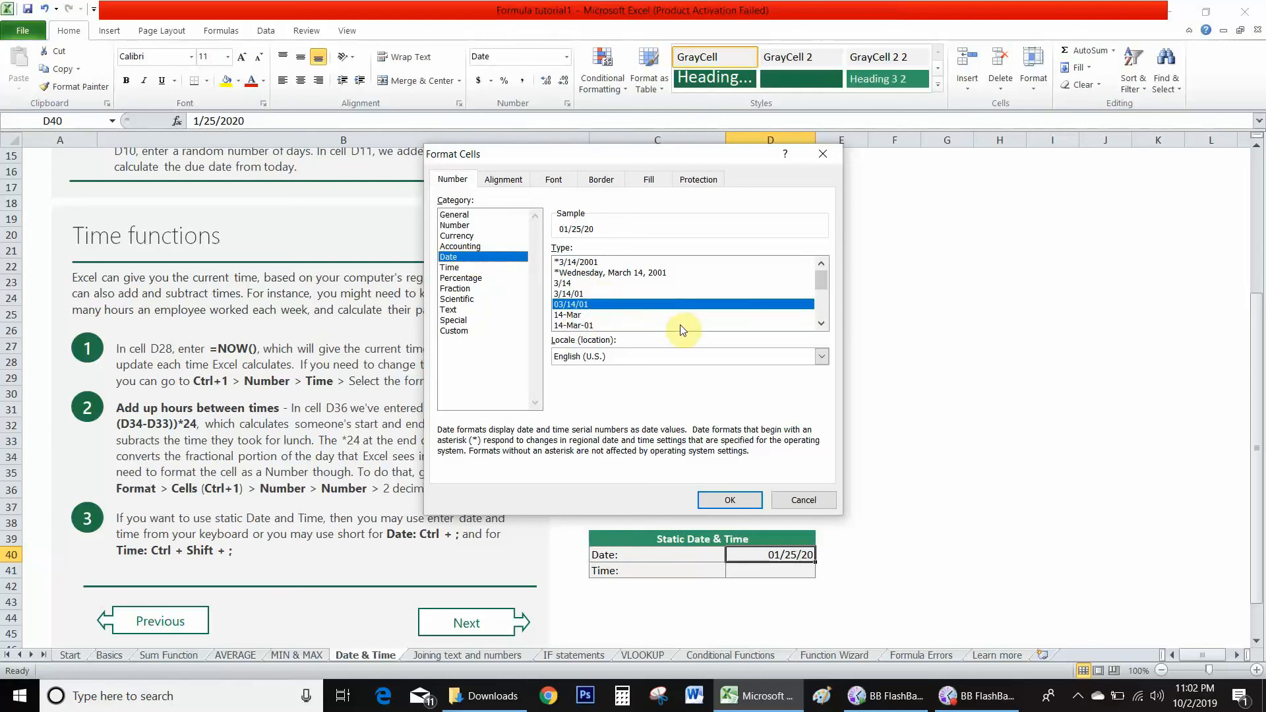
left_click(821, 323)
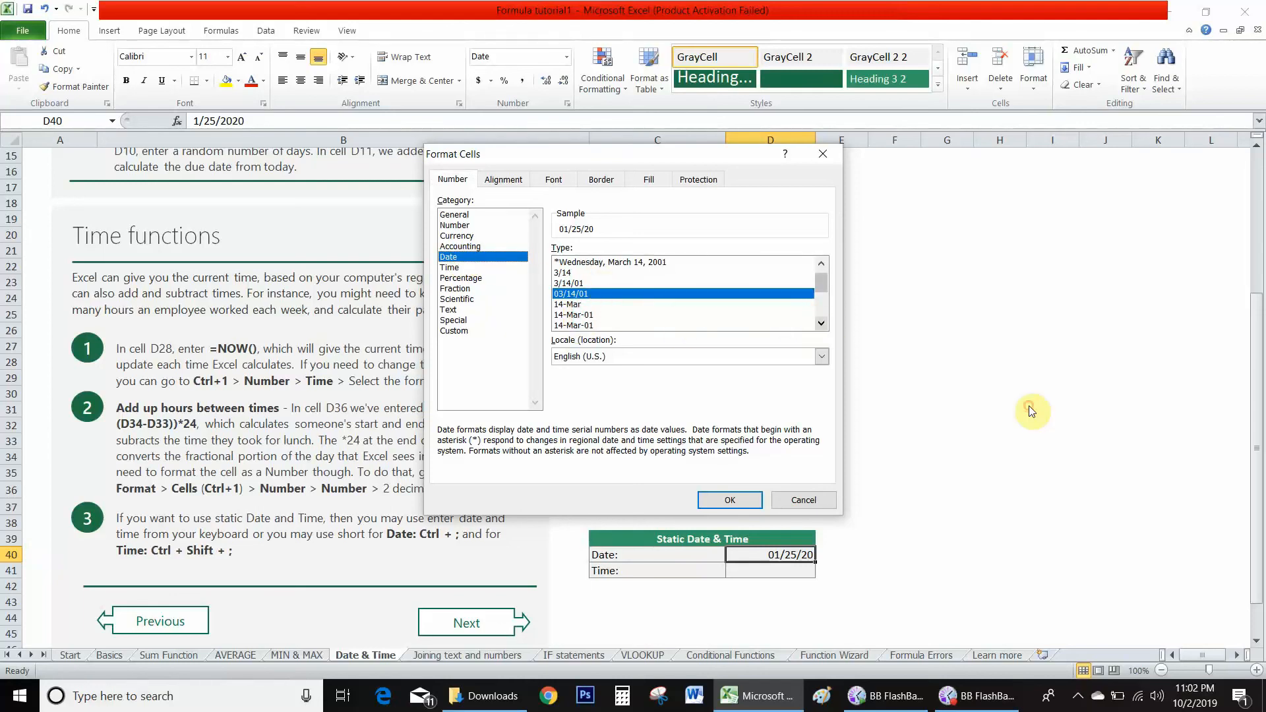
left_click(821, 323)
left_click(588, 303)
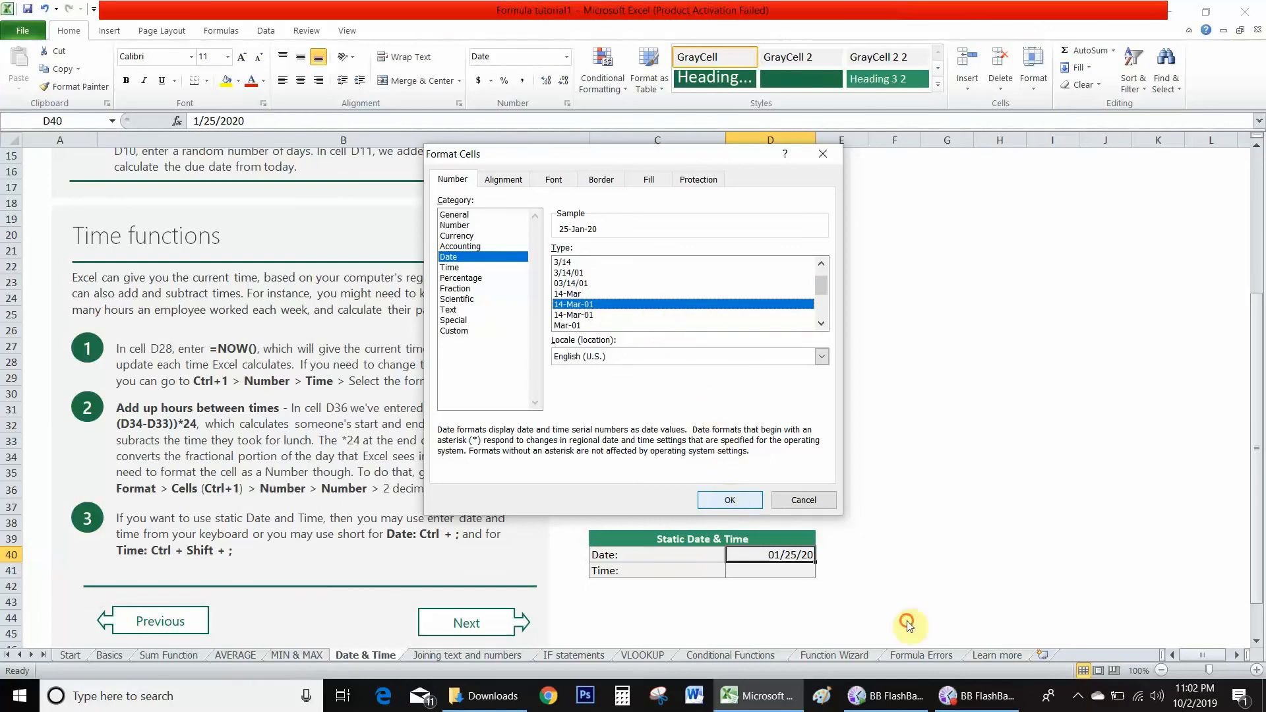
left_click(729, 500)
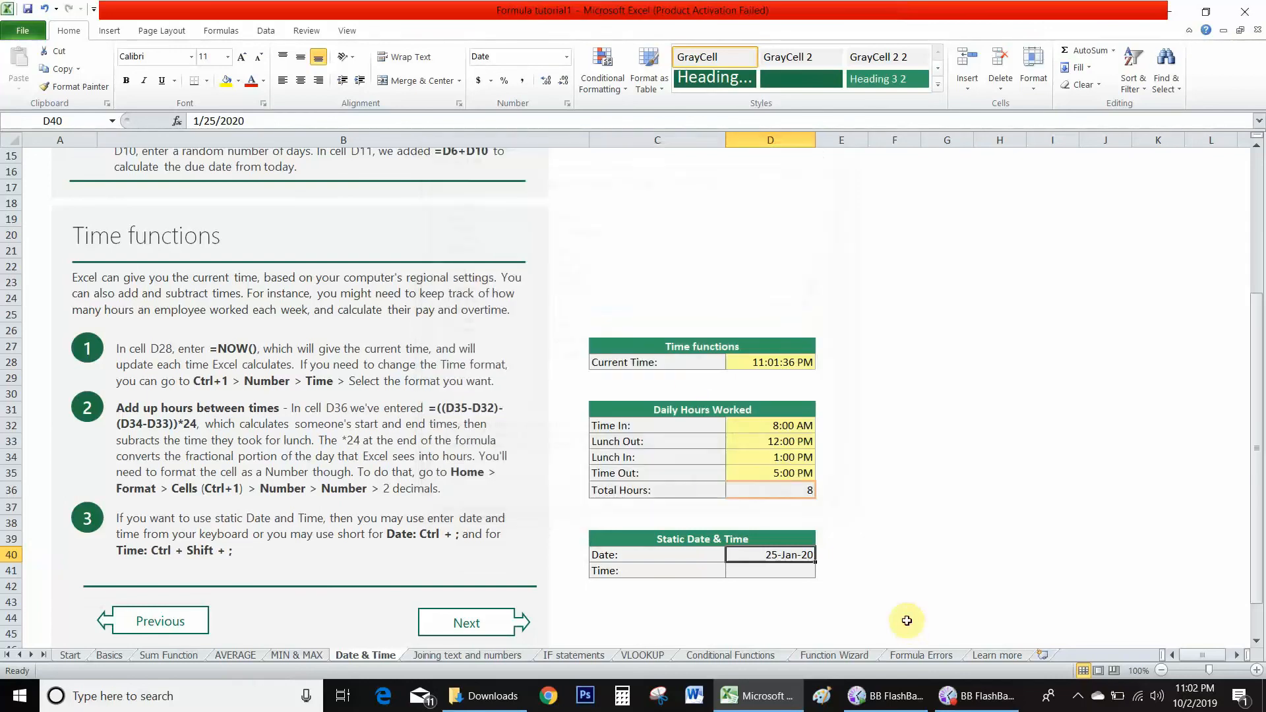
Enter the static time 11:00 AM in cell D41.
left_click(797, 569)
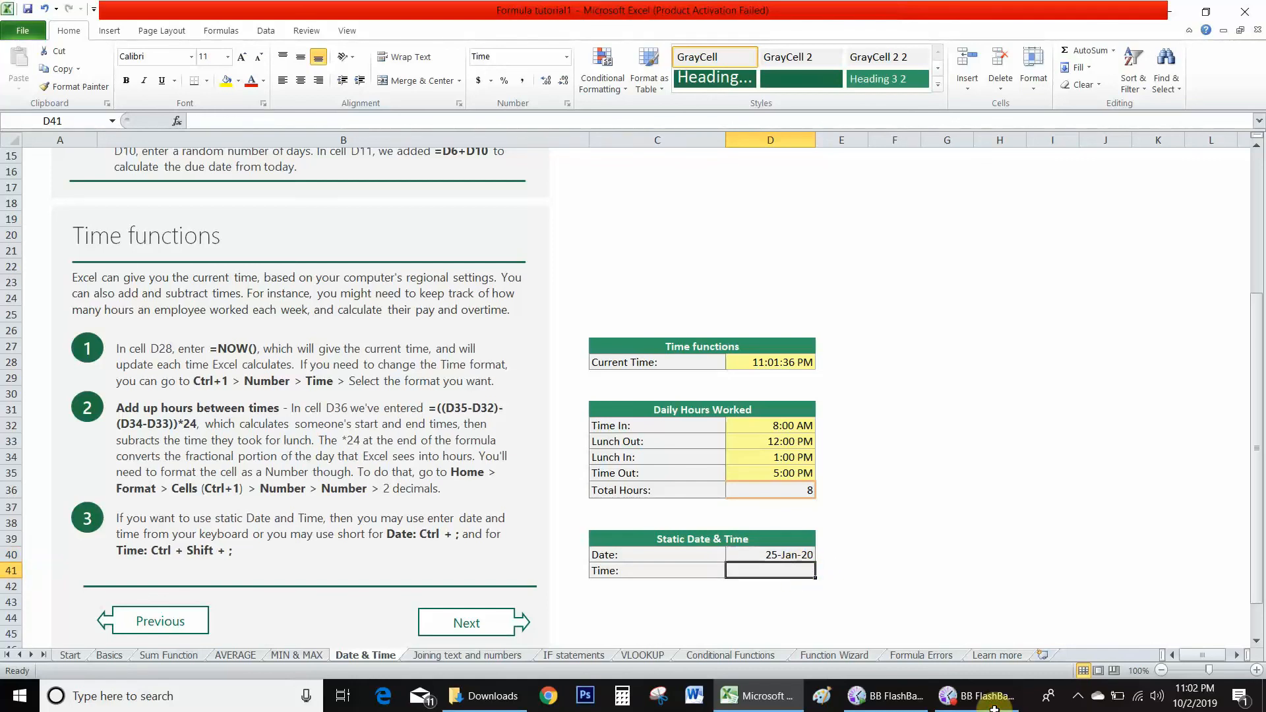
type("11:00")
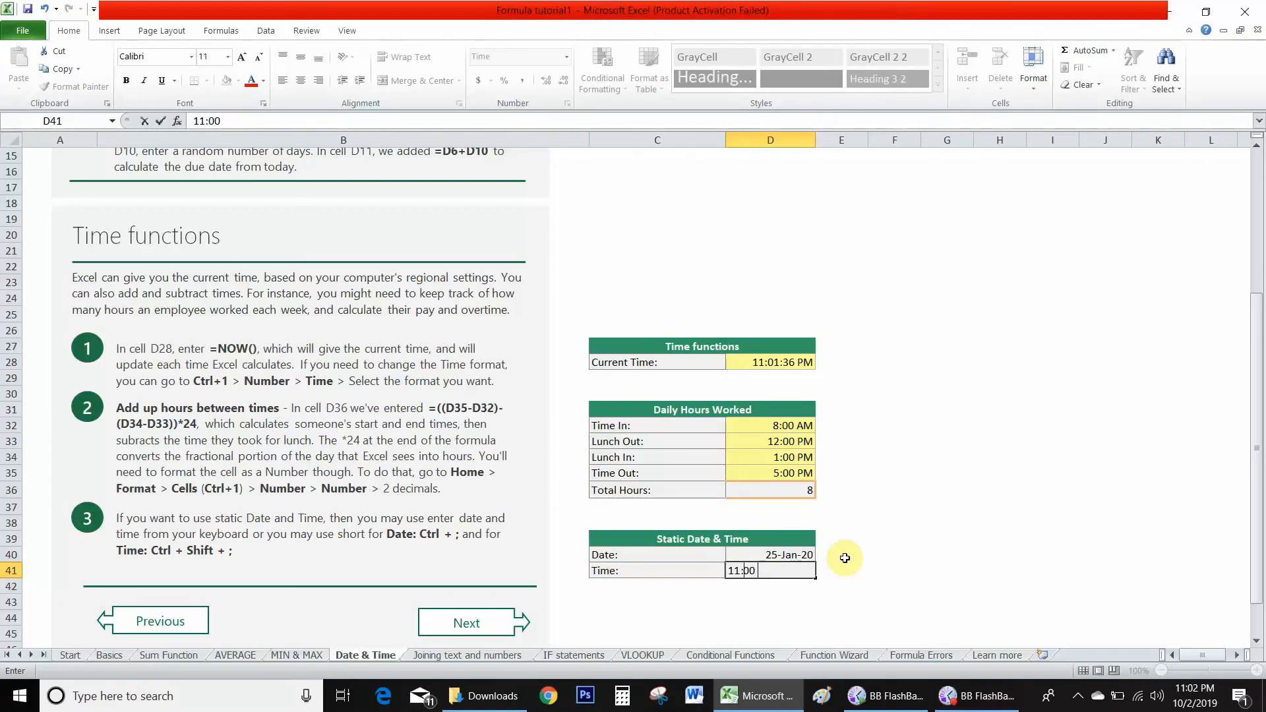
type(" AM")
key("Return")
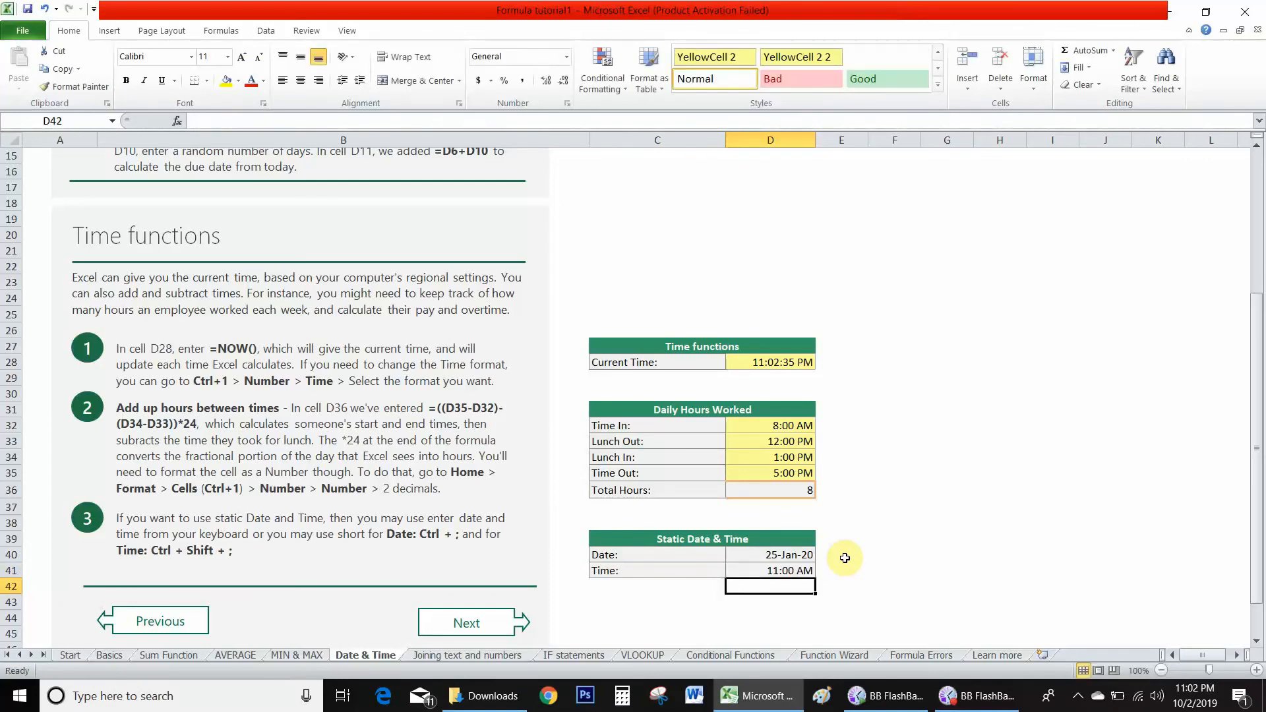
Replace the static time in cell D41 with 2:00 PM and reselect the cell.
key("Up")
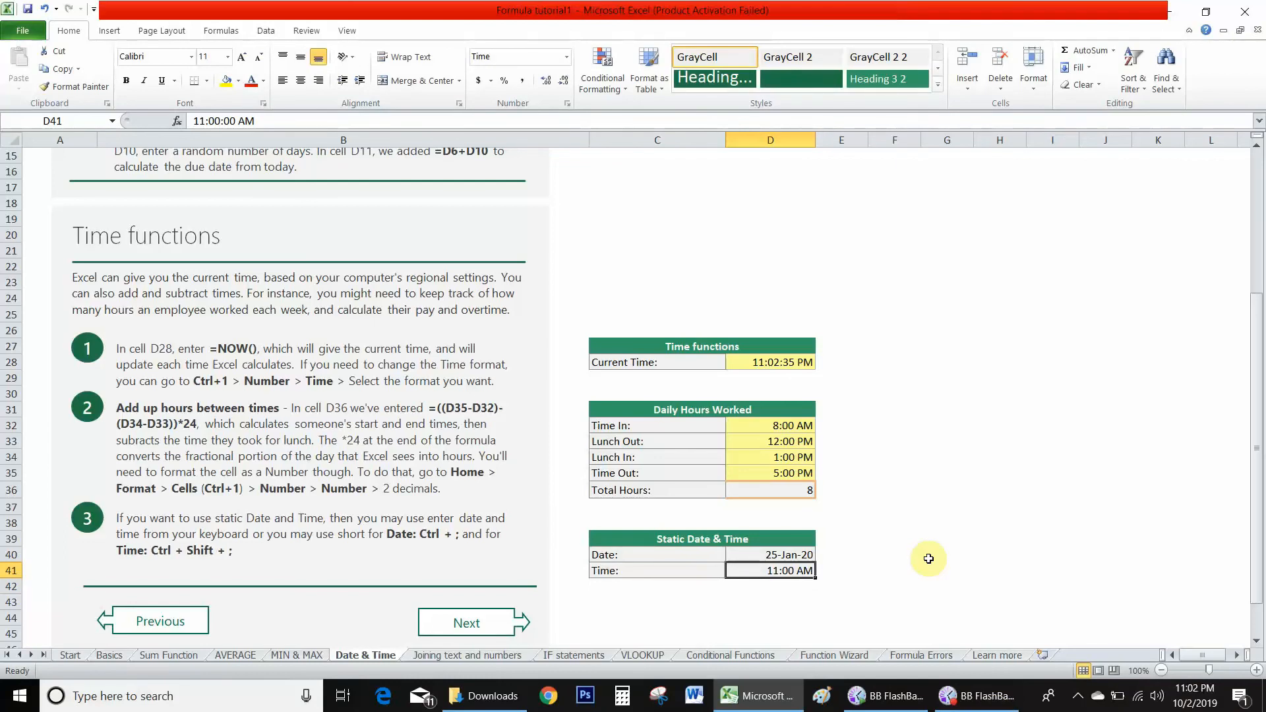
type("2:00")
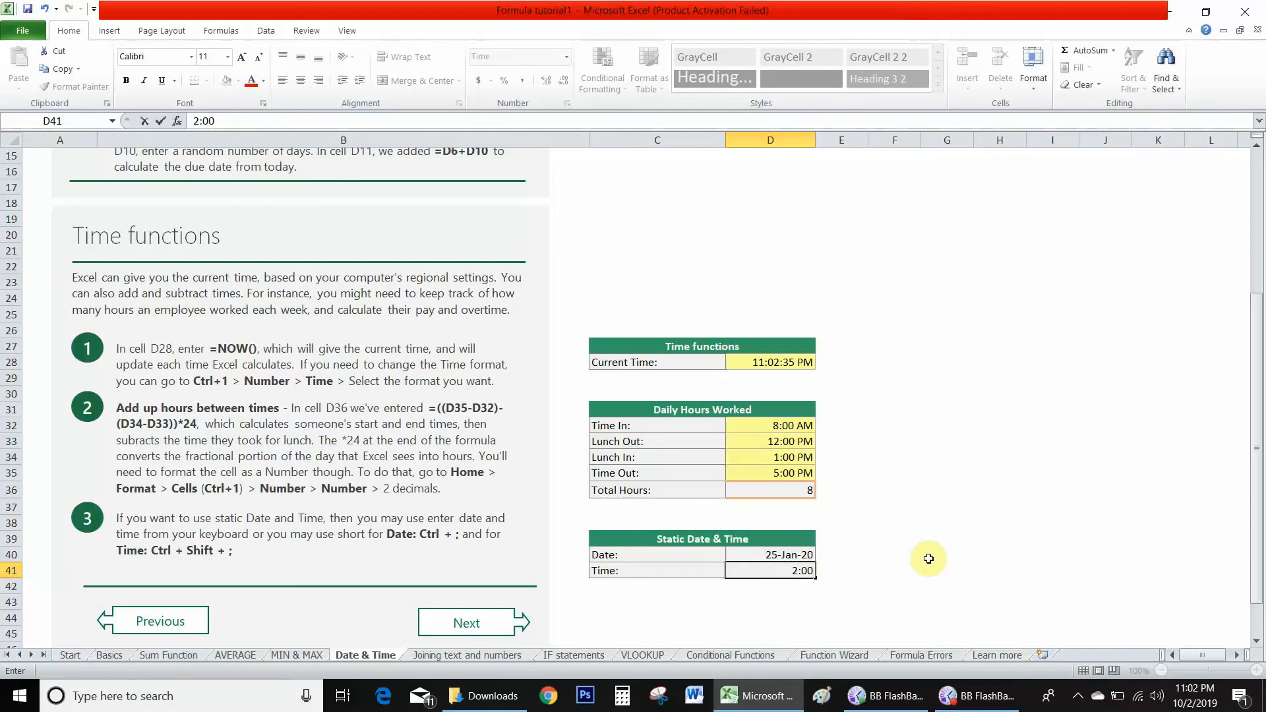
type(" PM")
key("Return")
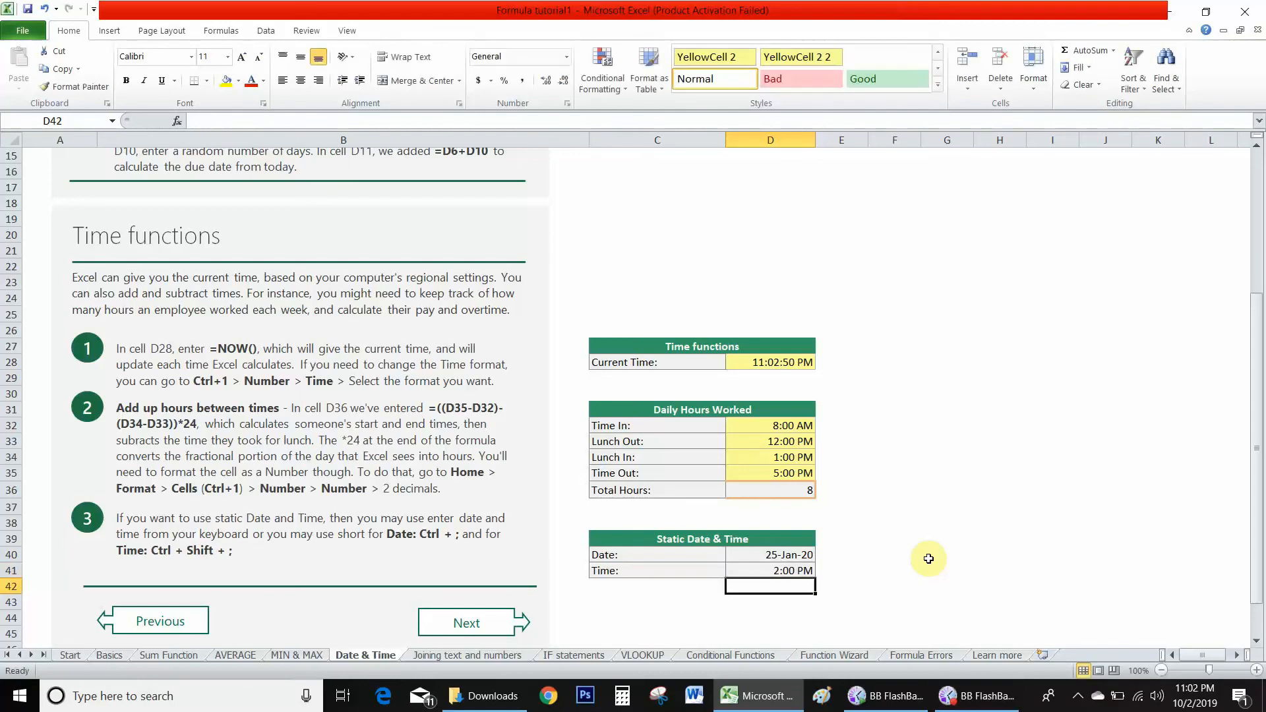
left_click(770, 572)
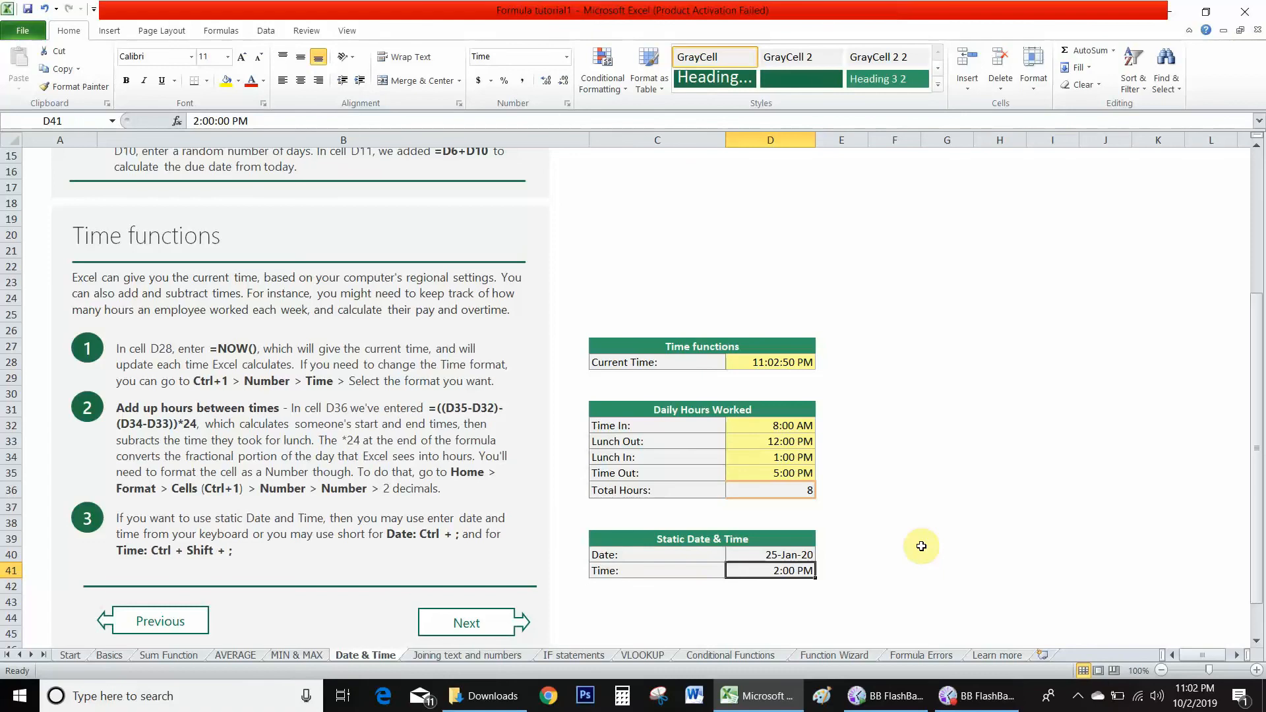